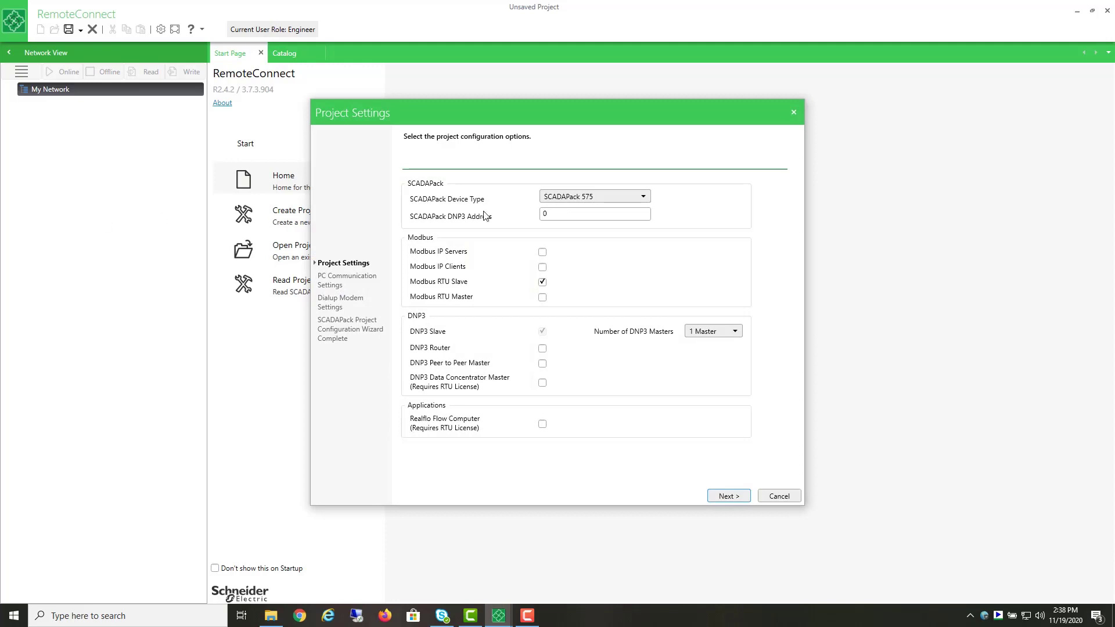
Pick SCADAPack 470, enable Realflo Flow Computer, and finish the wizard keeping DNP3 USB
click(643, 201)
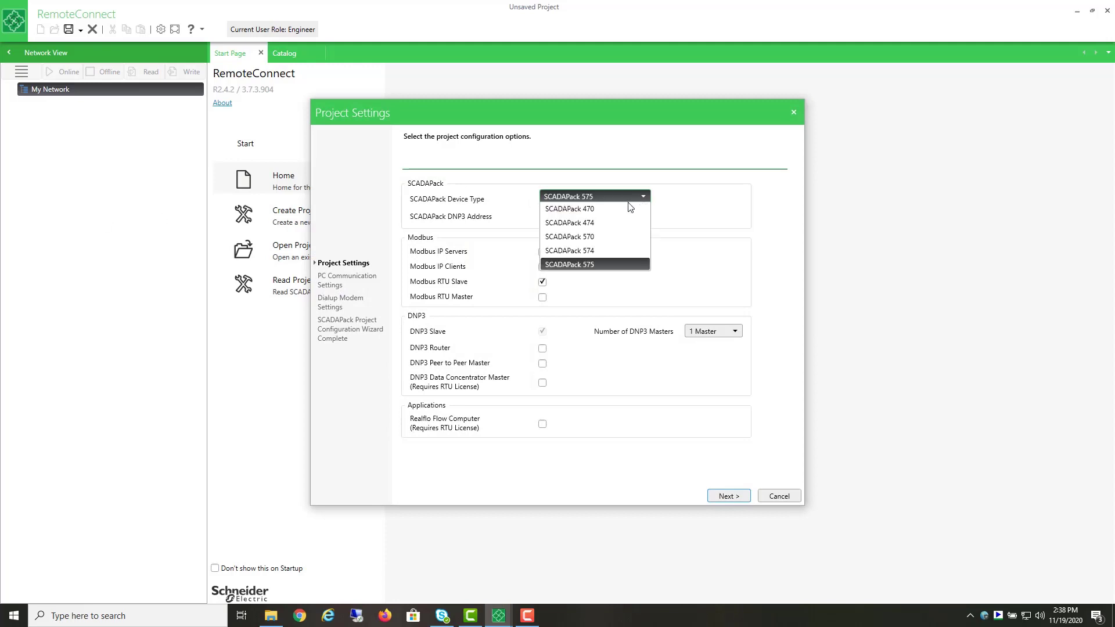
click(596, 211)
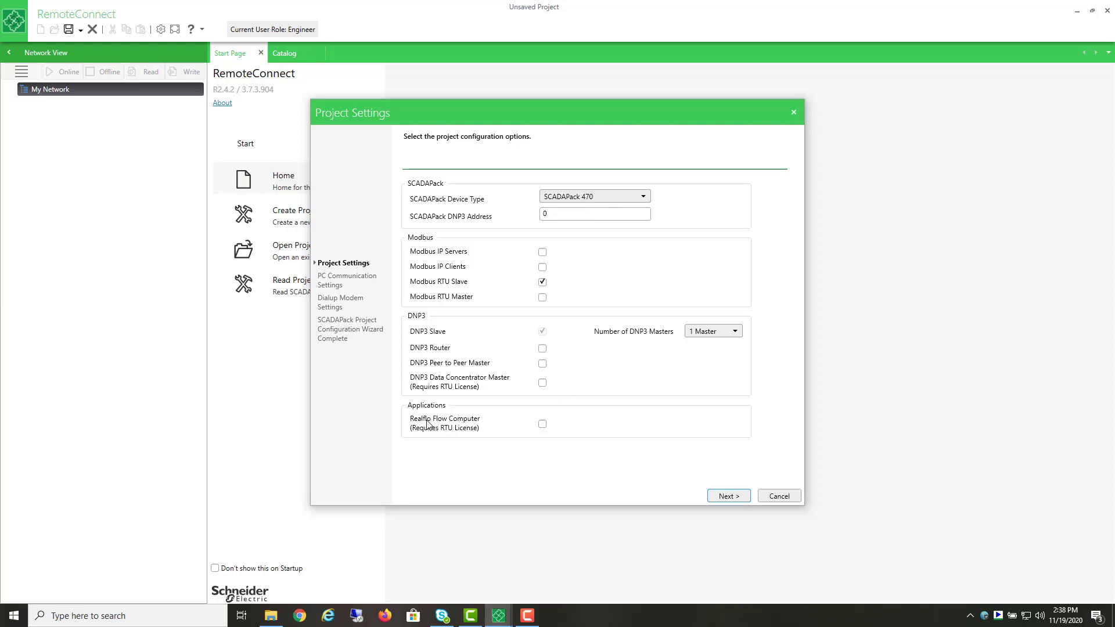
click(543, 425)
click(727, 497)
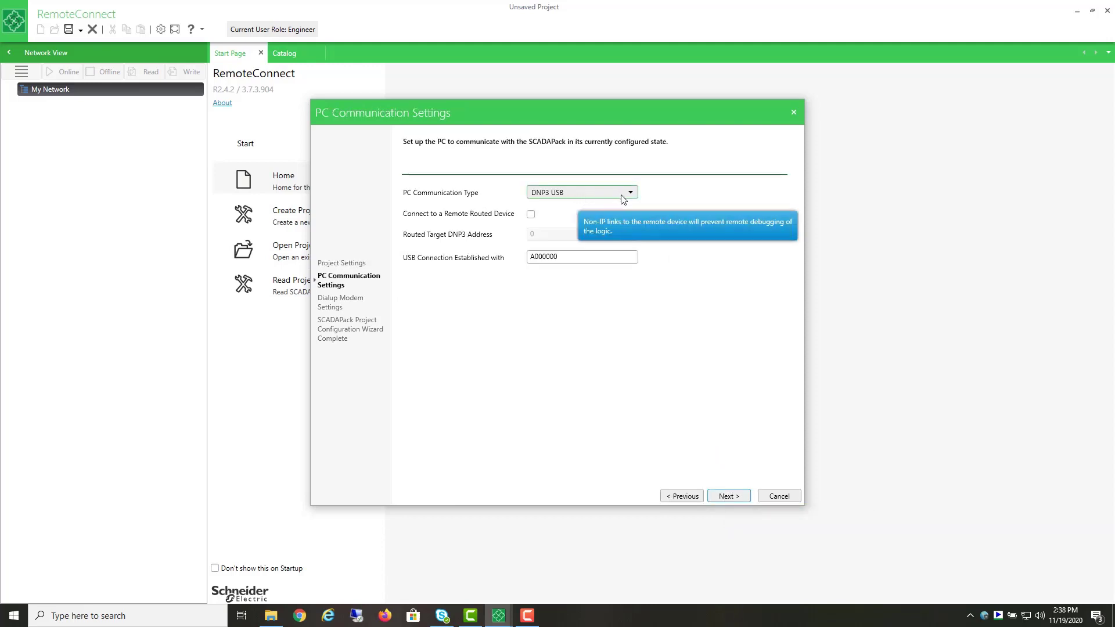
click(727, 496)
click(729, 497)
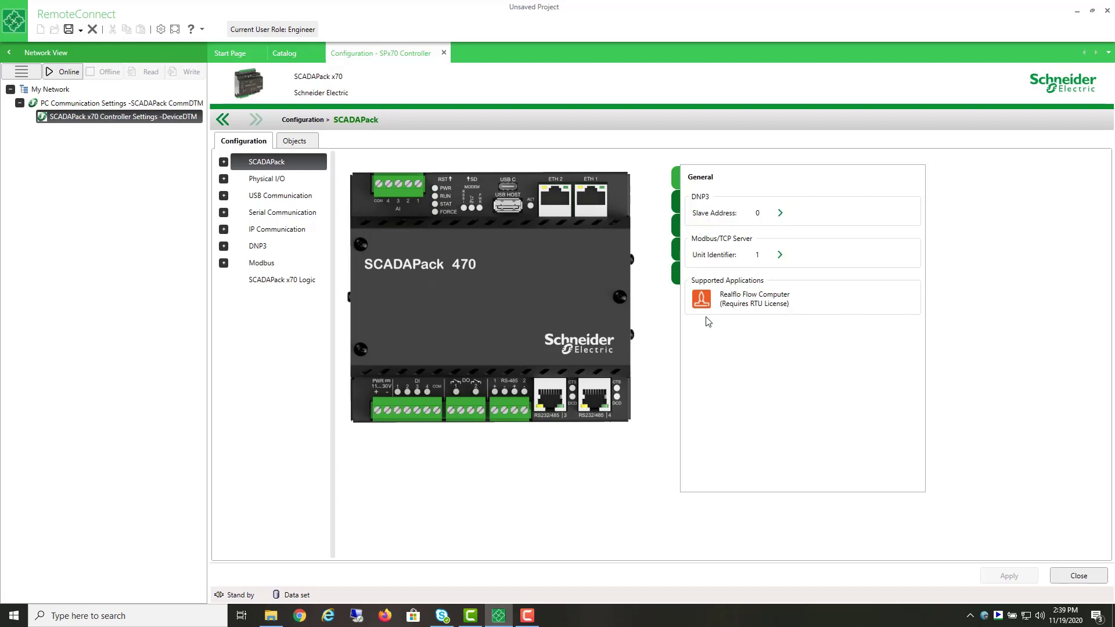
right_click(91, 119)
mouse_move(117, 351)
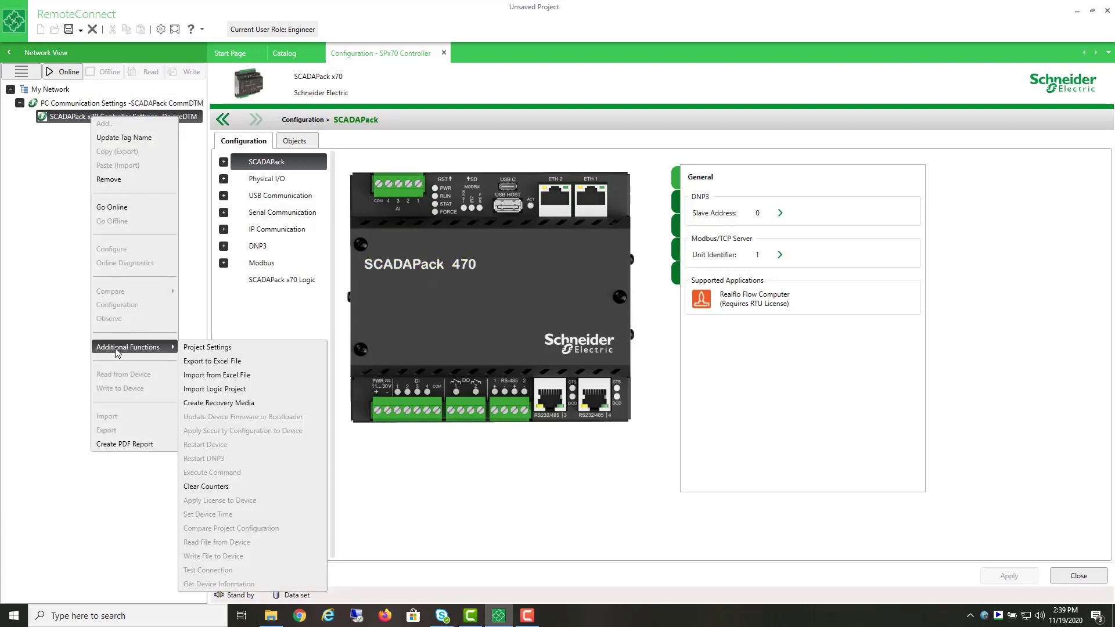
click(197, 348)
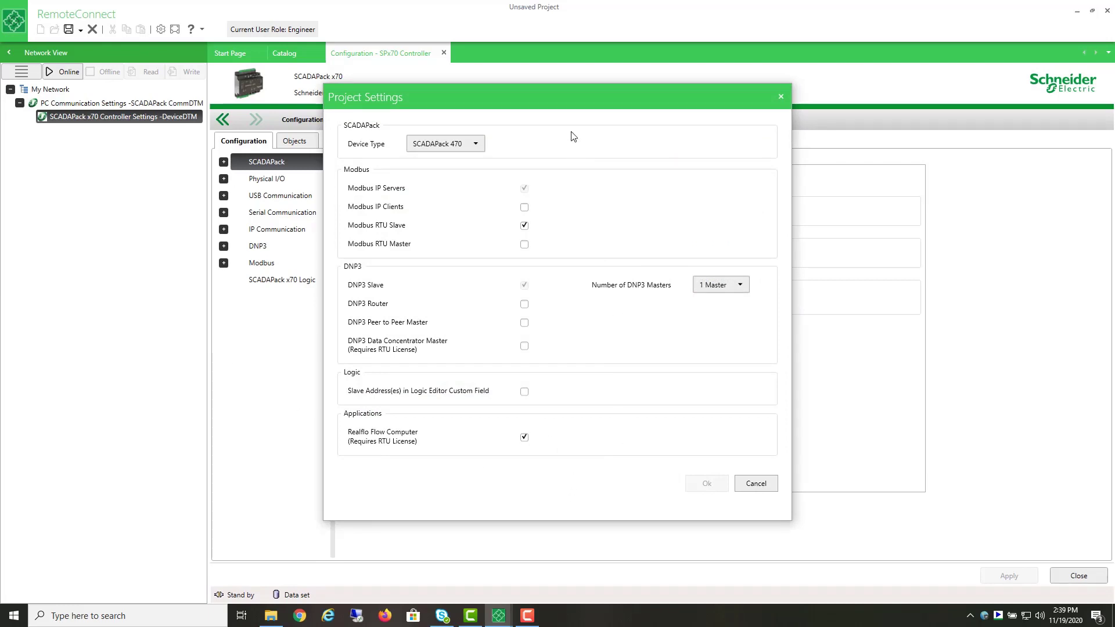
drag(565, 97, 356, 134)
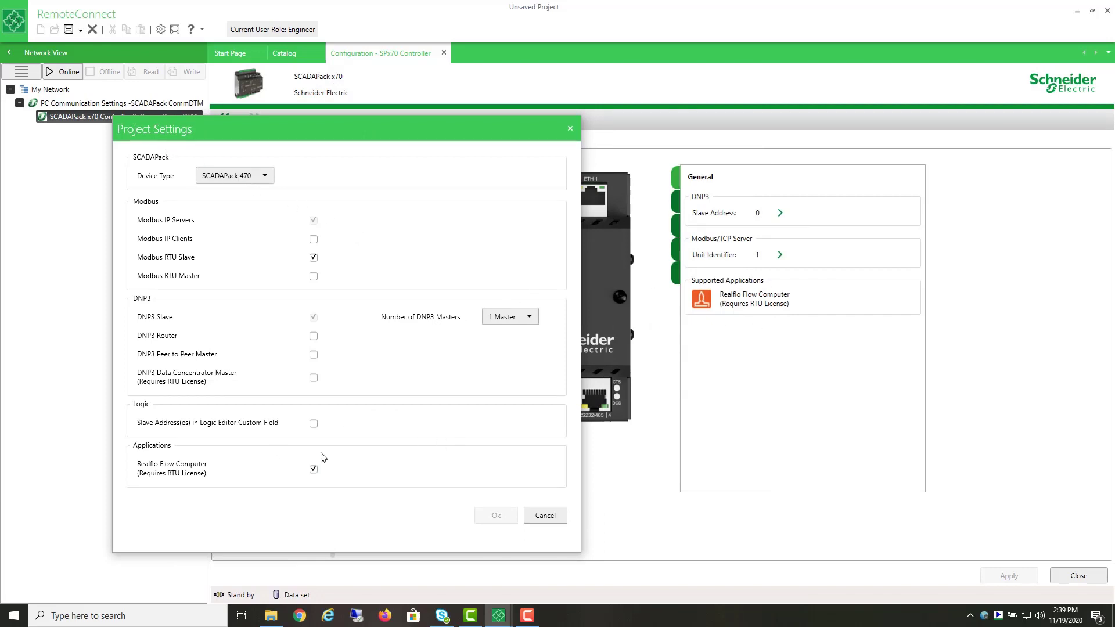
click(557, 523)
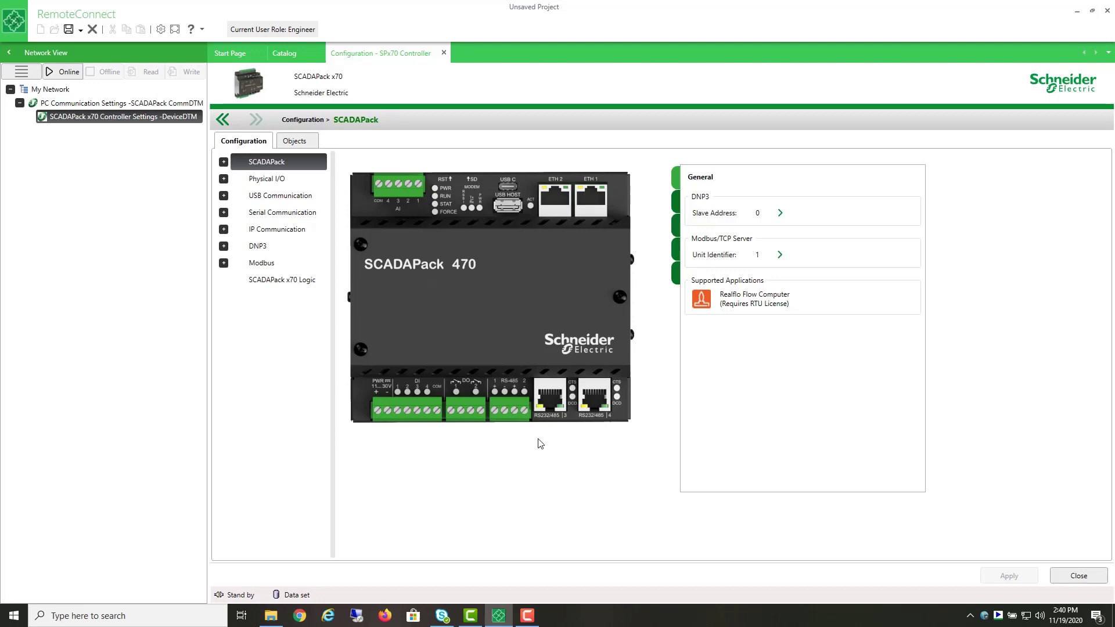
mouse_move(501, 414)
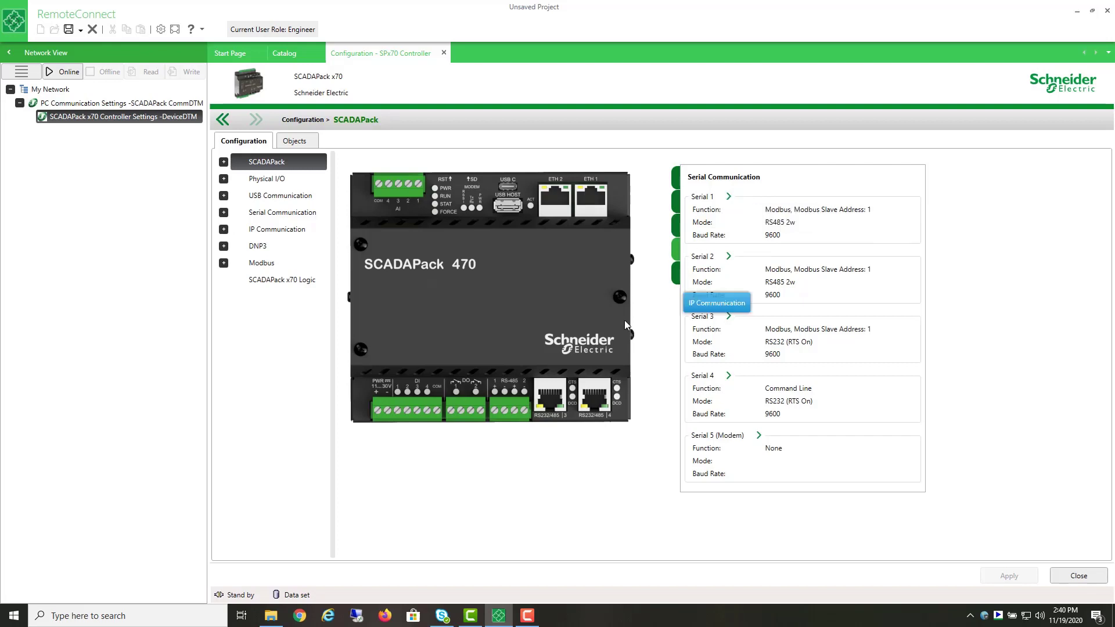
click(500, 411)
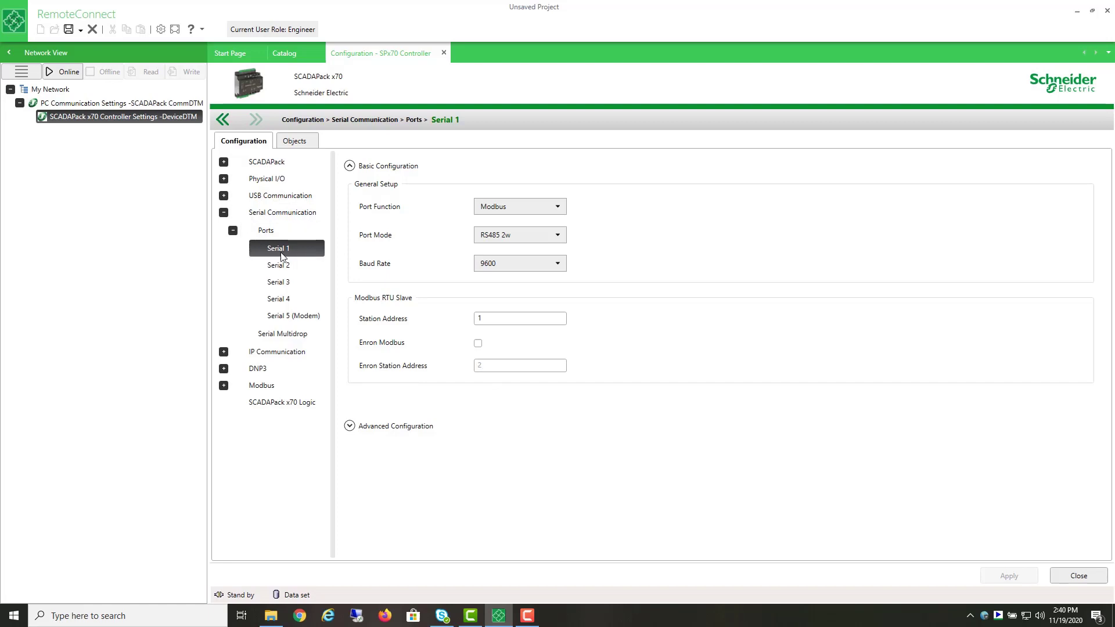
click(496, 265)
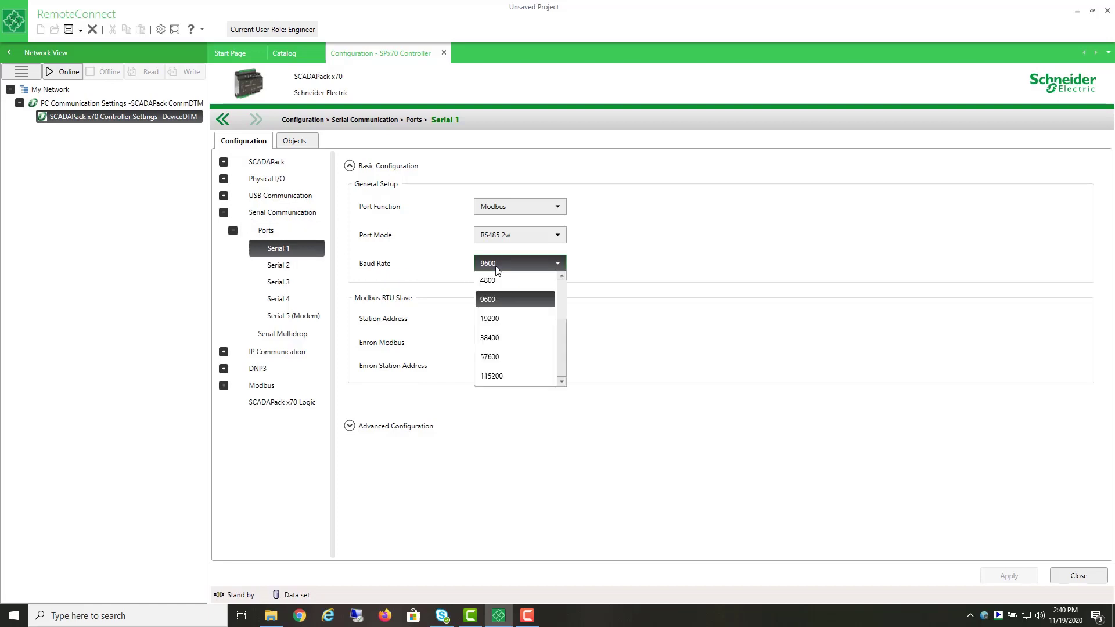
click(620, 263)
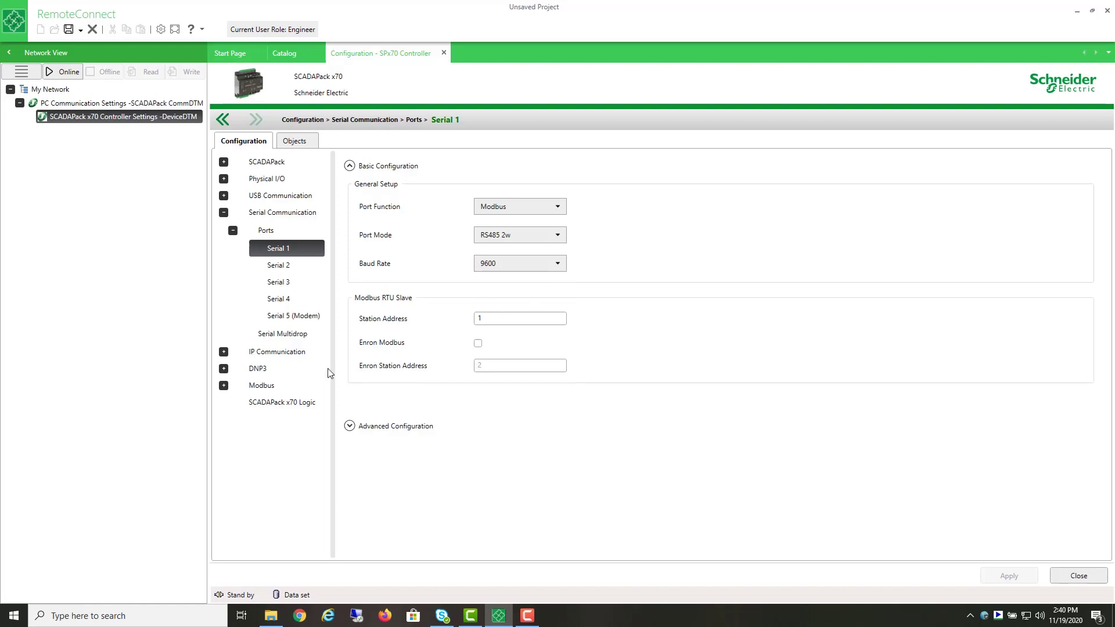
click(274, 163)
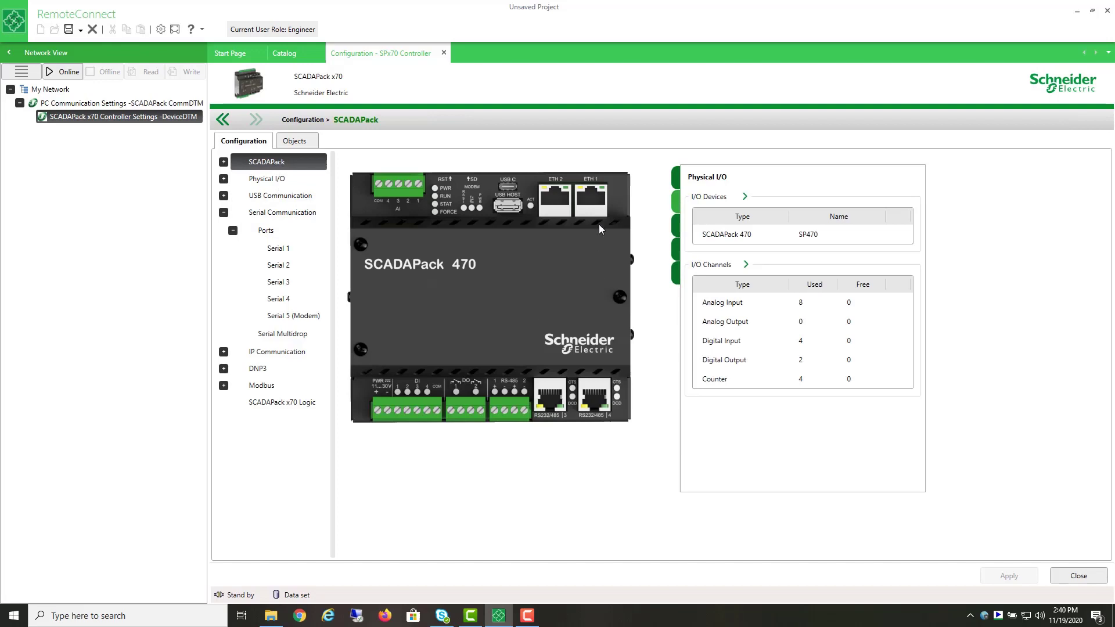
Open the ETH1 port settings and select the IP address 172.16.1.200
mouse_move(593, 207)
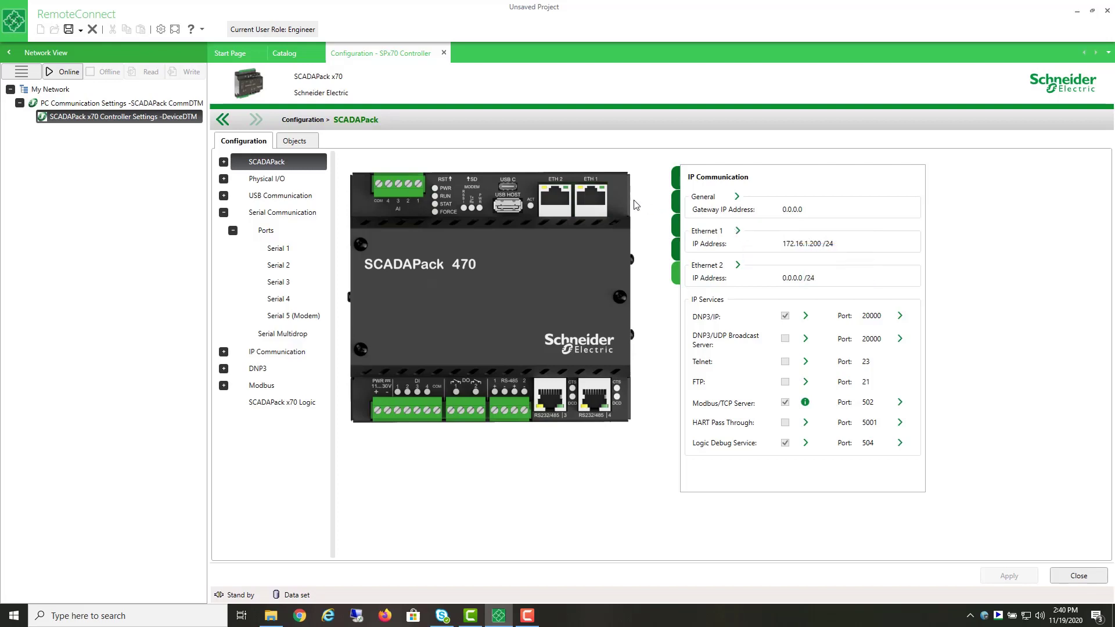
click(600, 206)
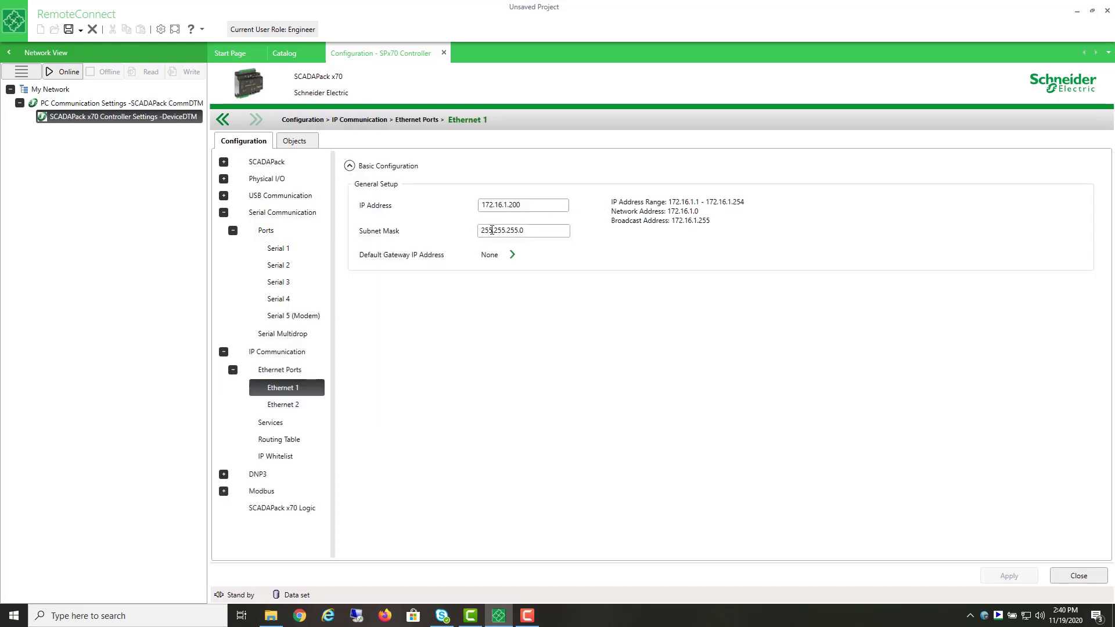
drag(524, 204, 479, 206)
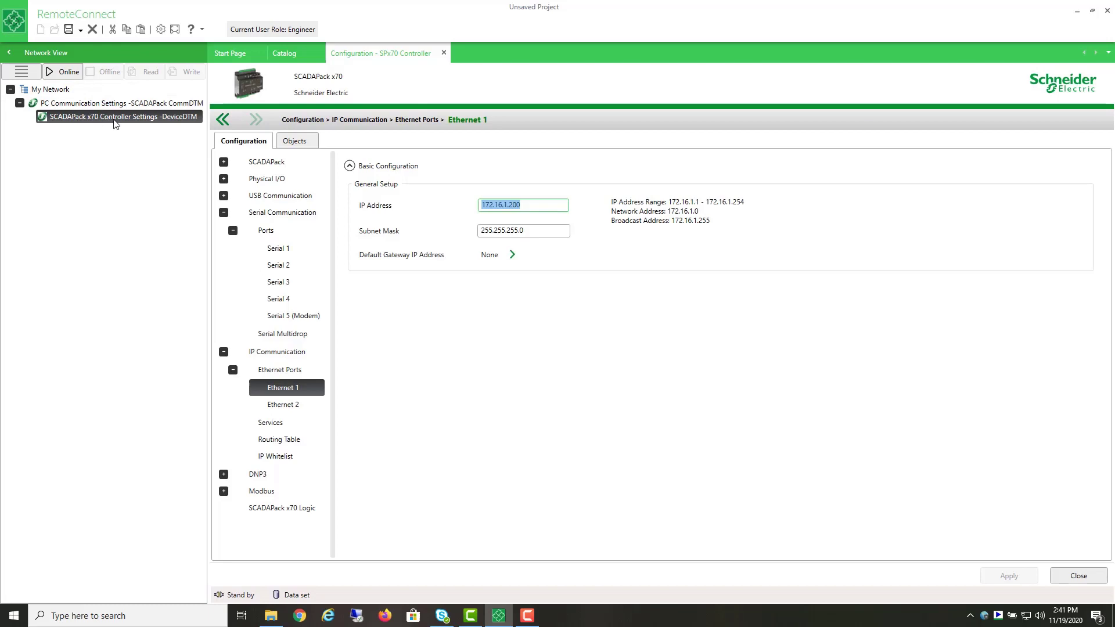
Go online over USB and set the device security to require no password
click(58, 72)
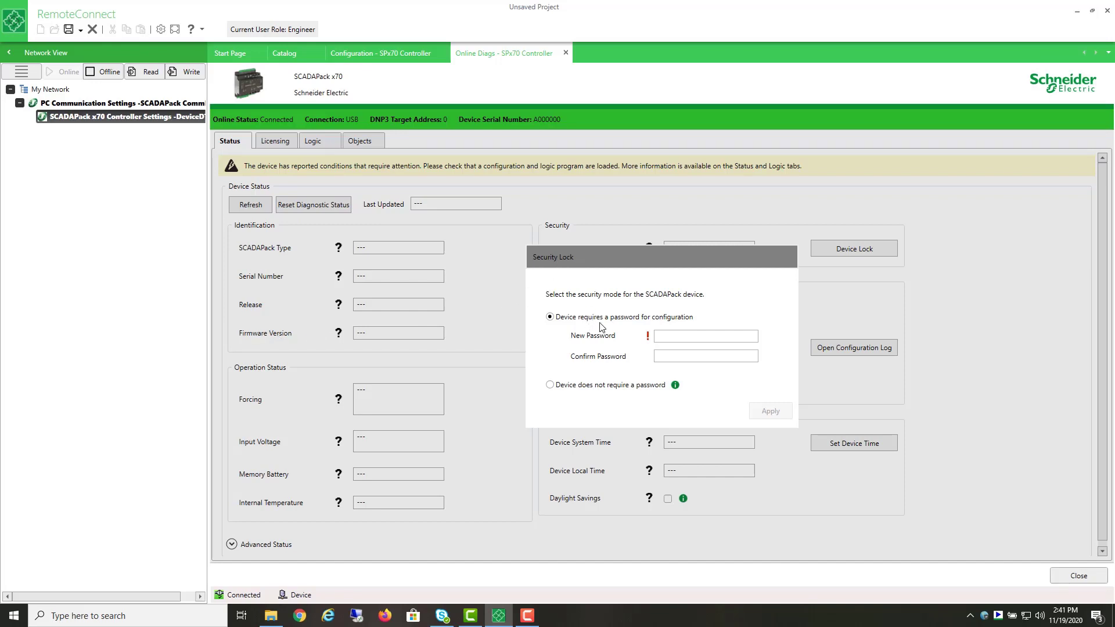
click(550, 386)
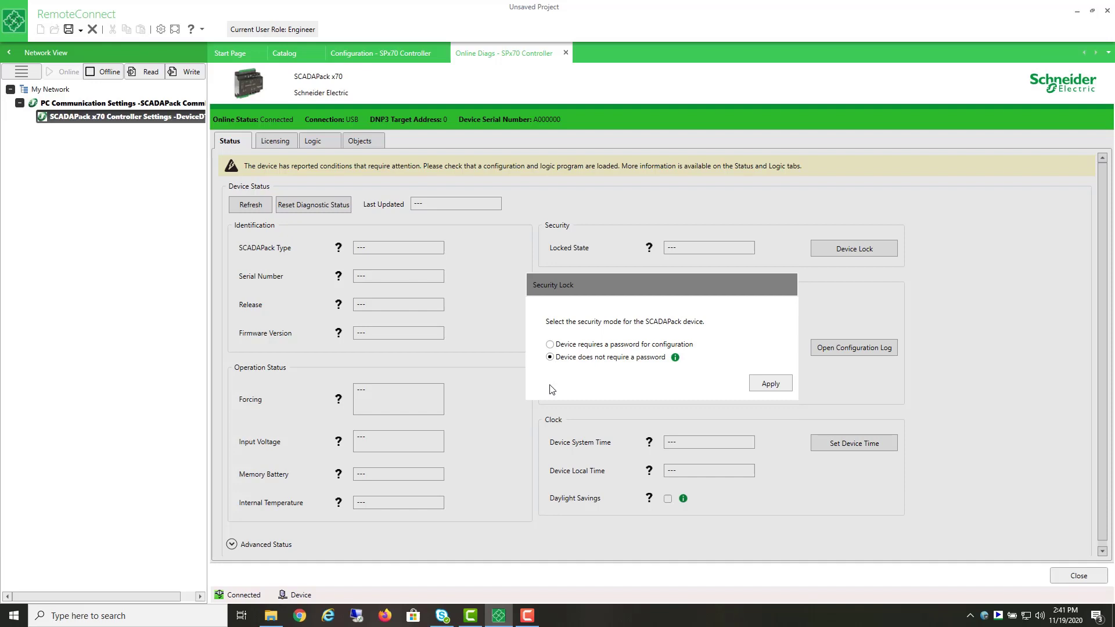
click(765, 385)
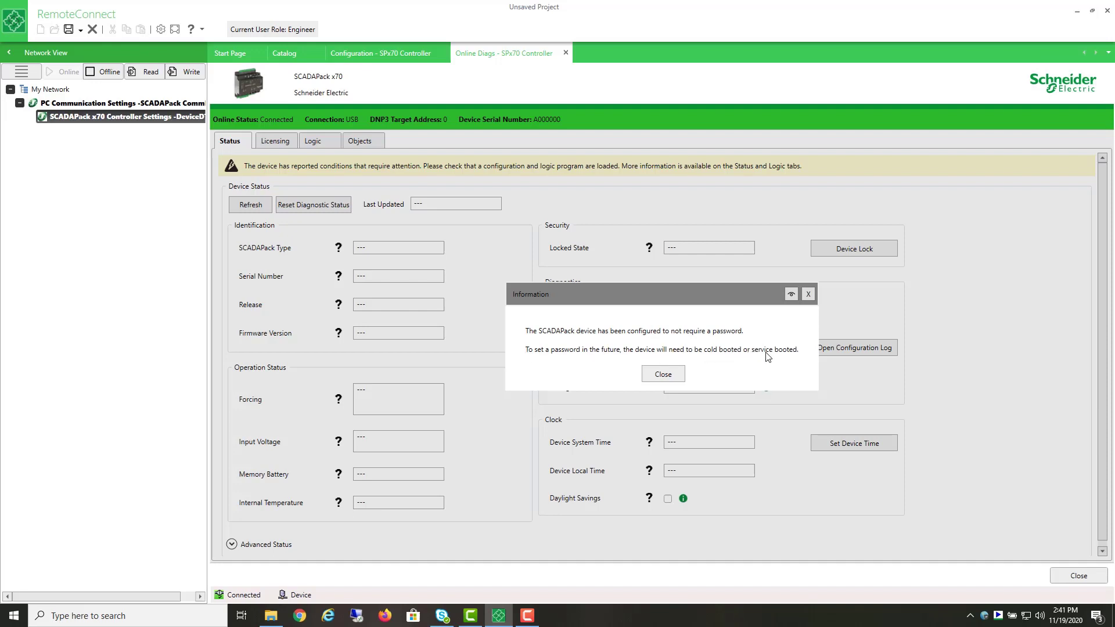
click(673, 375)
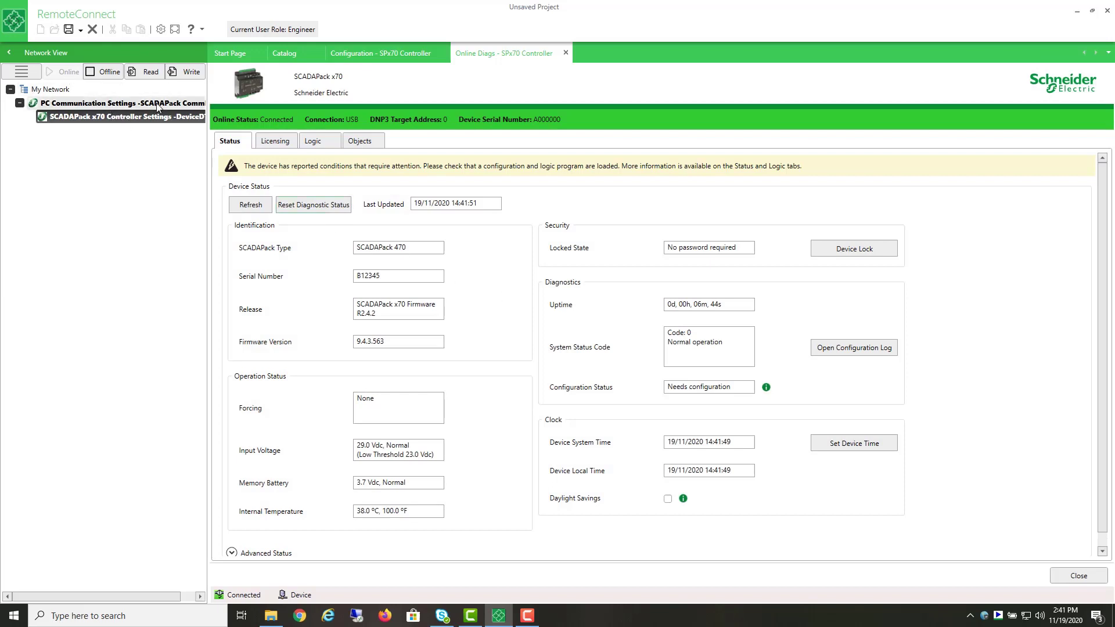
Write the project configuration and logic to the SCADAPack 470, confirming the write
click(188, 76)
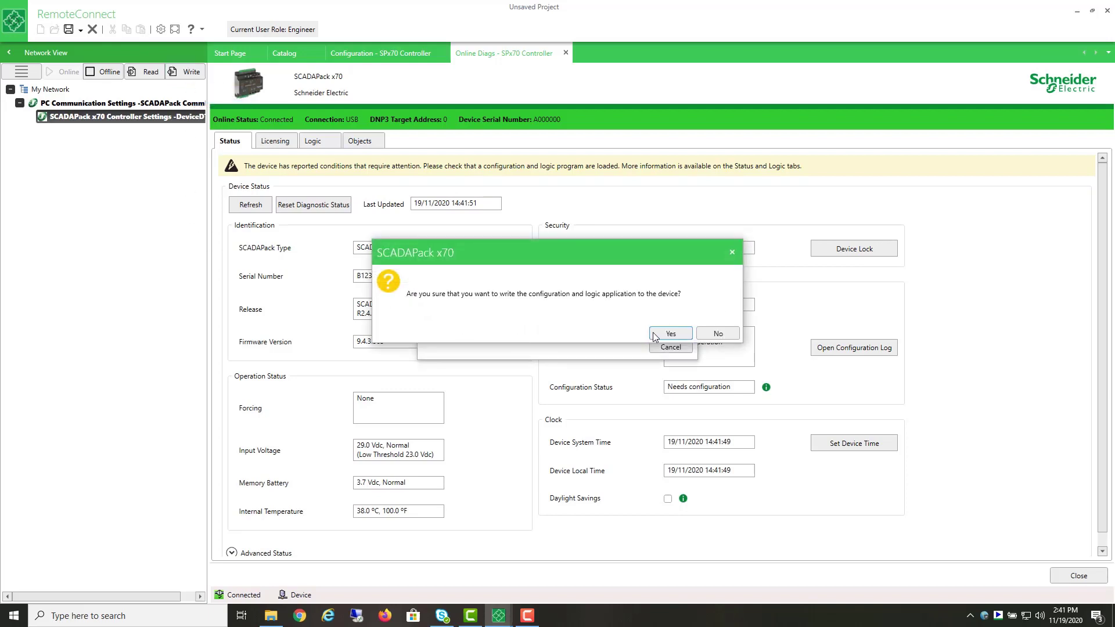
click(665, 334)
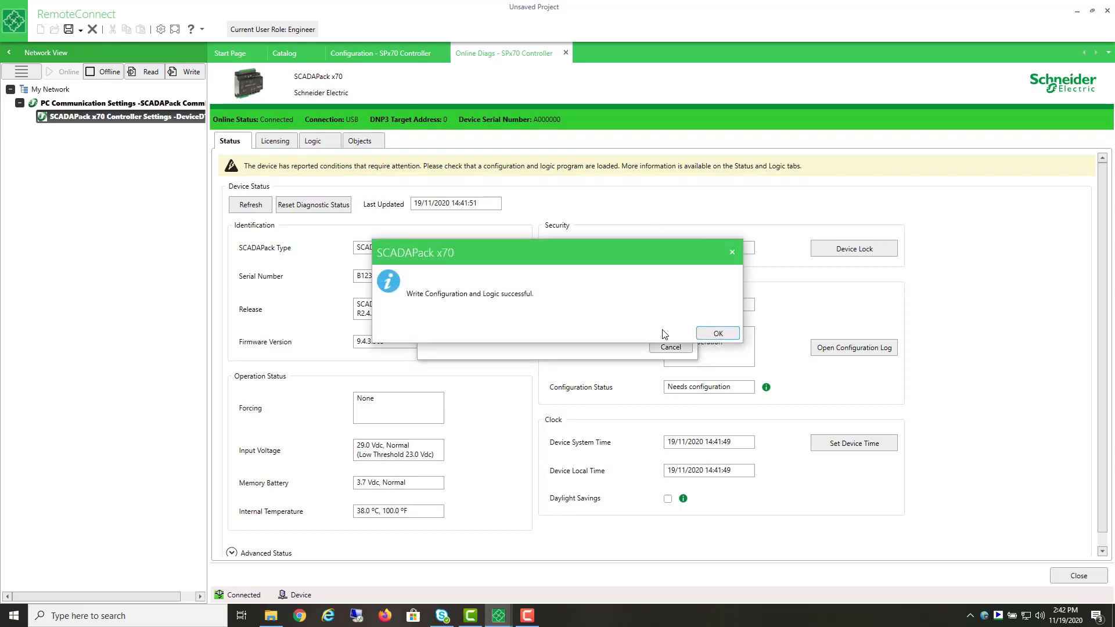
key(Return)
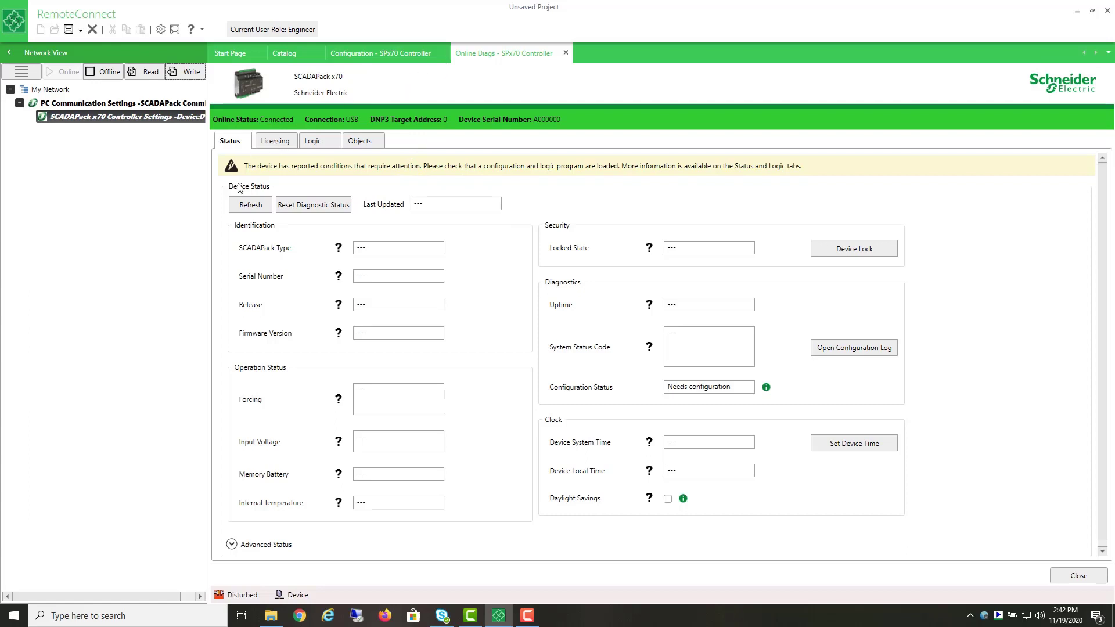
Refresh the device status and set the device system time to PC local time
click(248, 207)
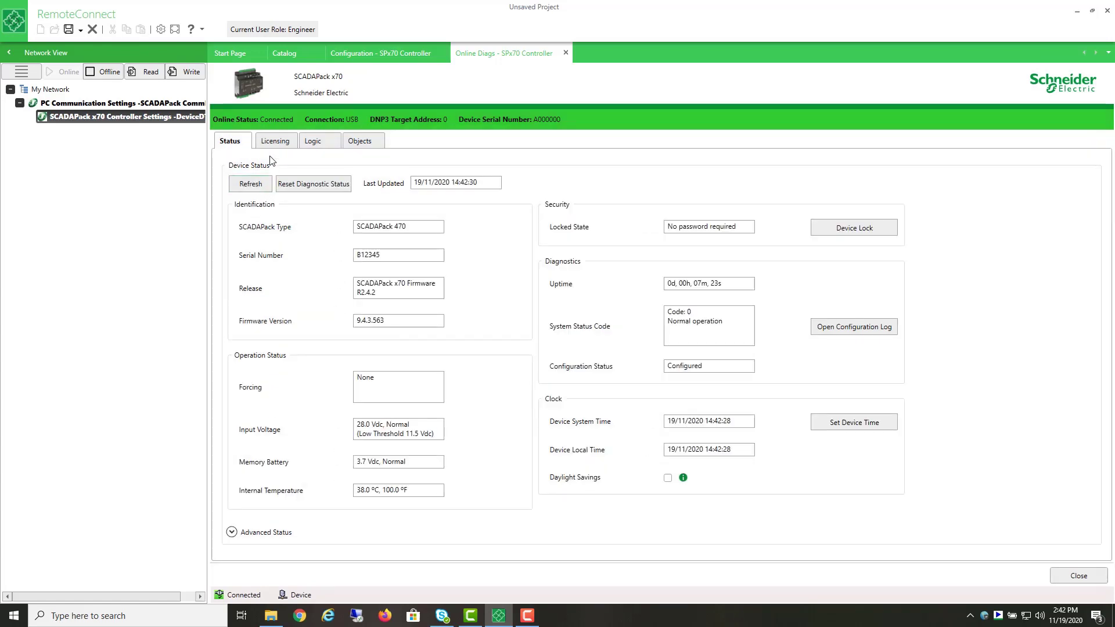
click(839, 424)
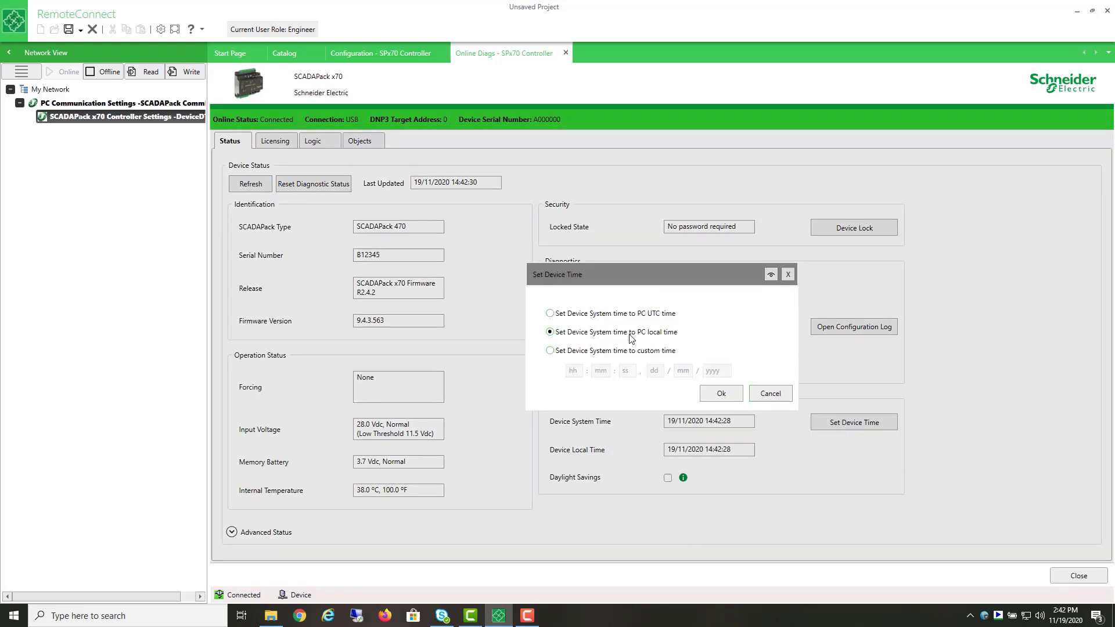
click(721, 395)
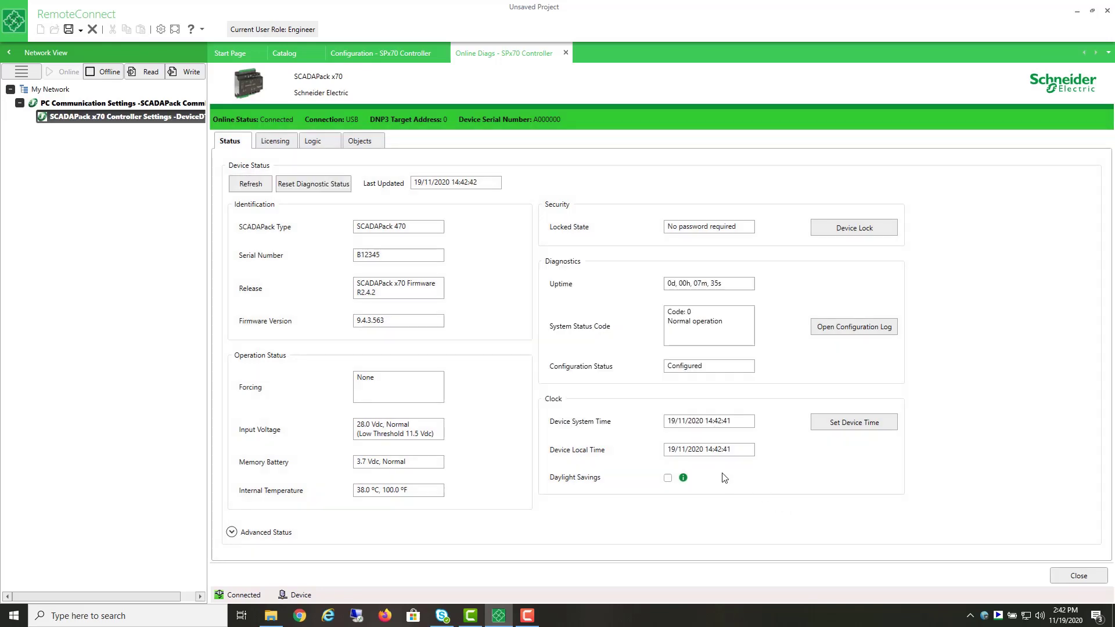
Refresh licensing to show RealfloRuns level 10, then save the project as sp470_v01.prj
click(276, 141)
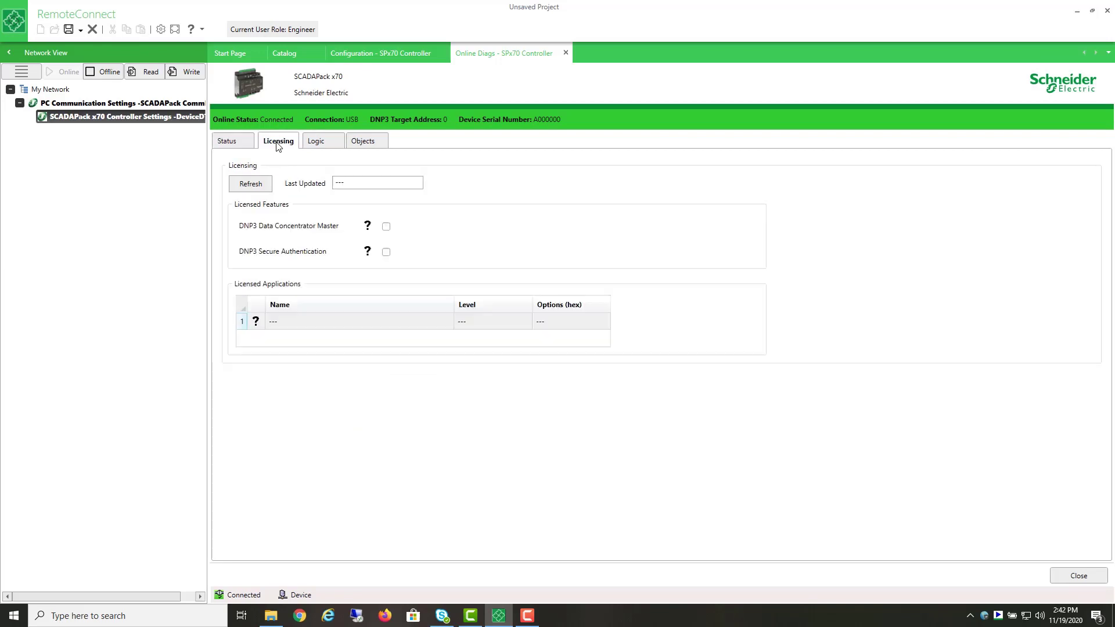
click(251, 184)
click(80, 30)
click(80, 30)
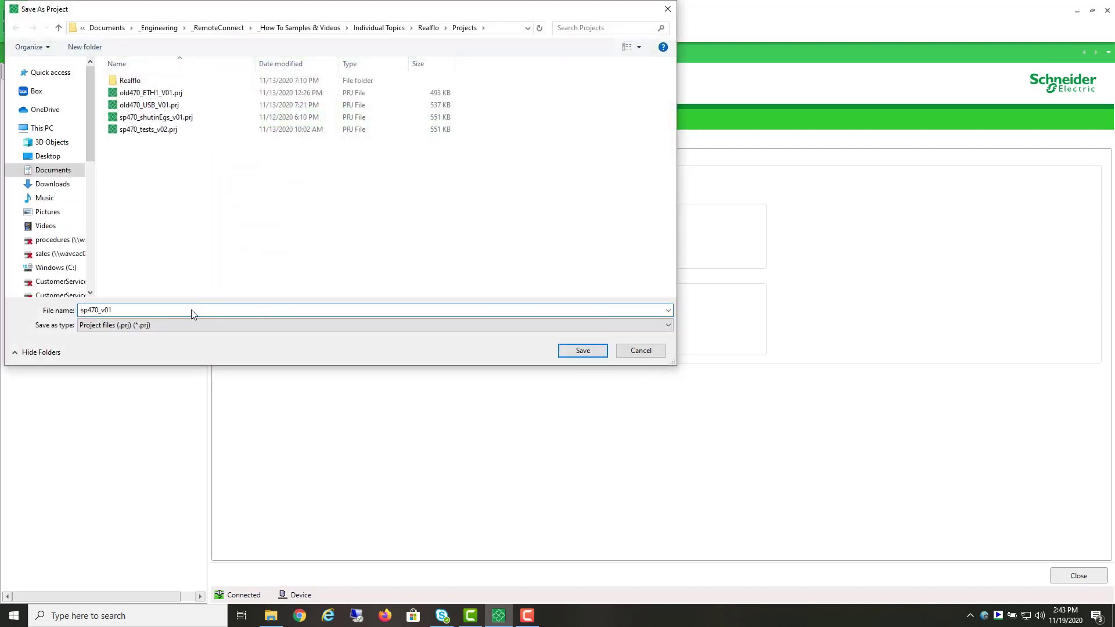
key(Return)
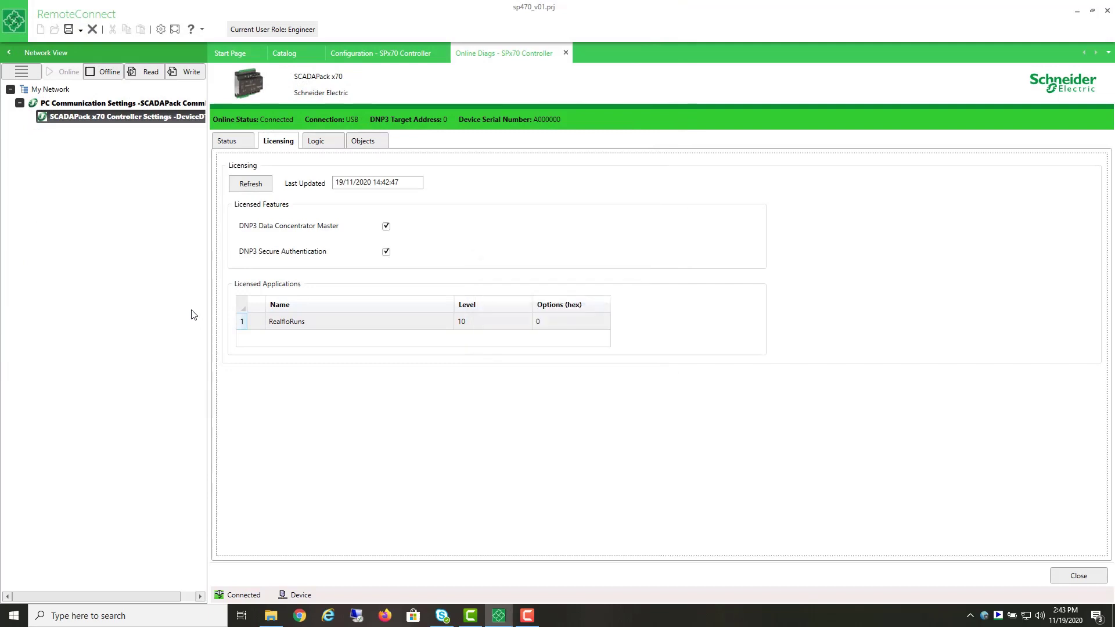
Launch Realflo and create a new file from the default 1-run gas configuration
click(14, 615)
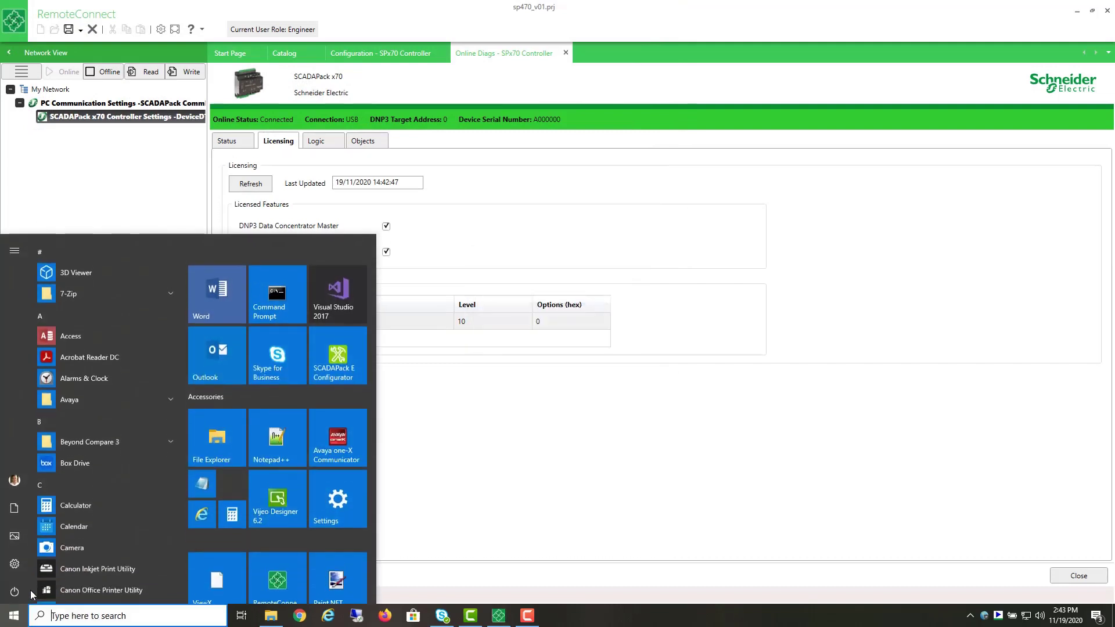
scroll(239, 525, down, 3)
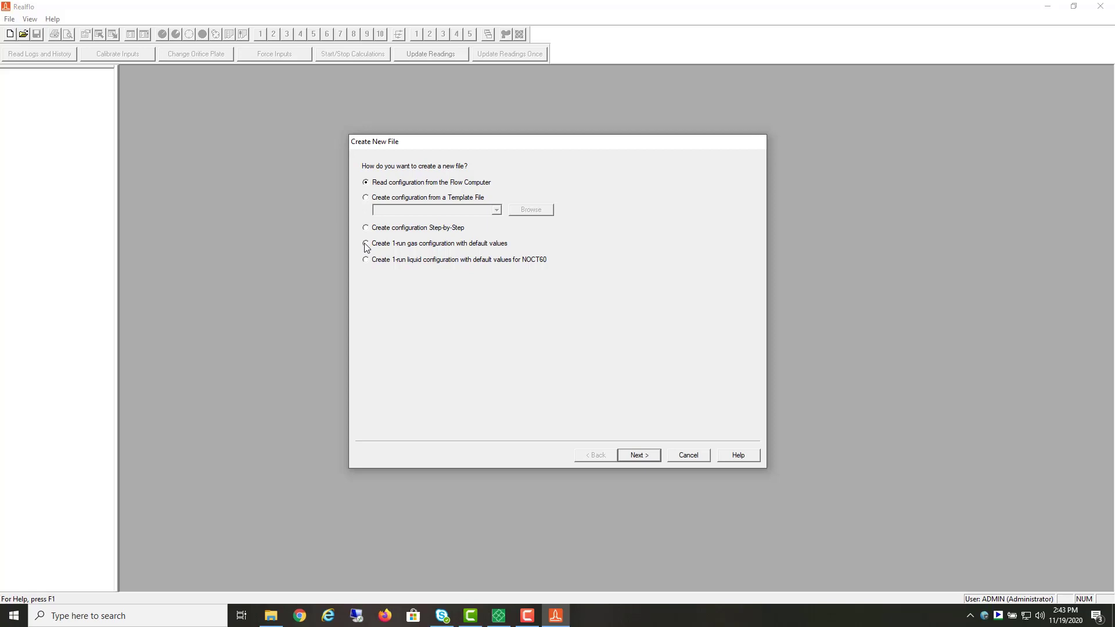
click(366, 244)
click(652, 457)
click(651, 458)
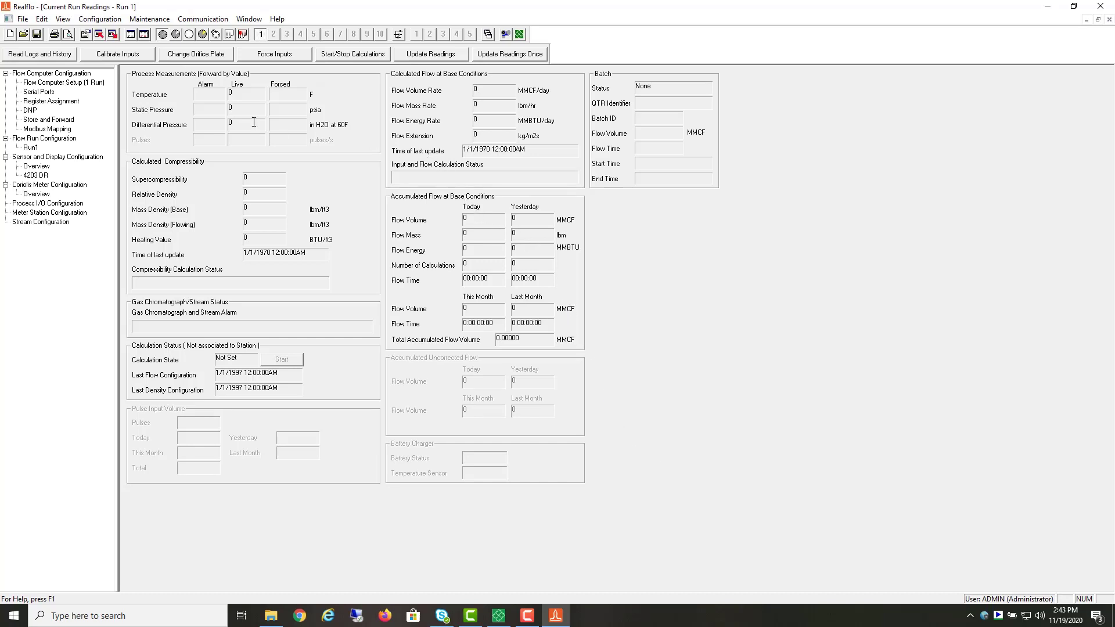
In Flow Computer Setup, set hardware type SCADAPack 470 and Flow Computer ID my470_FC
click(113, 21)
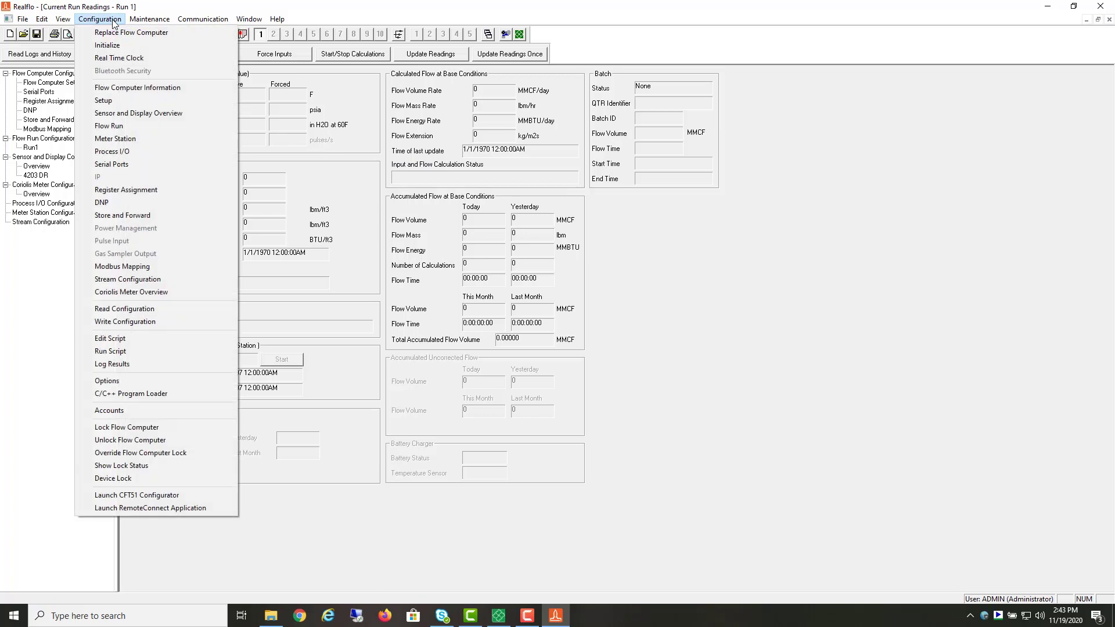
click(103, 102)
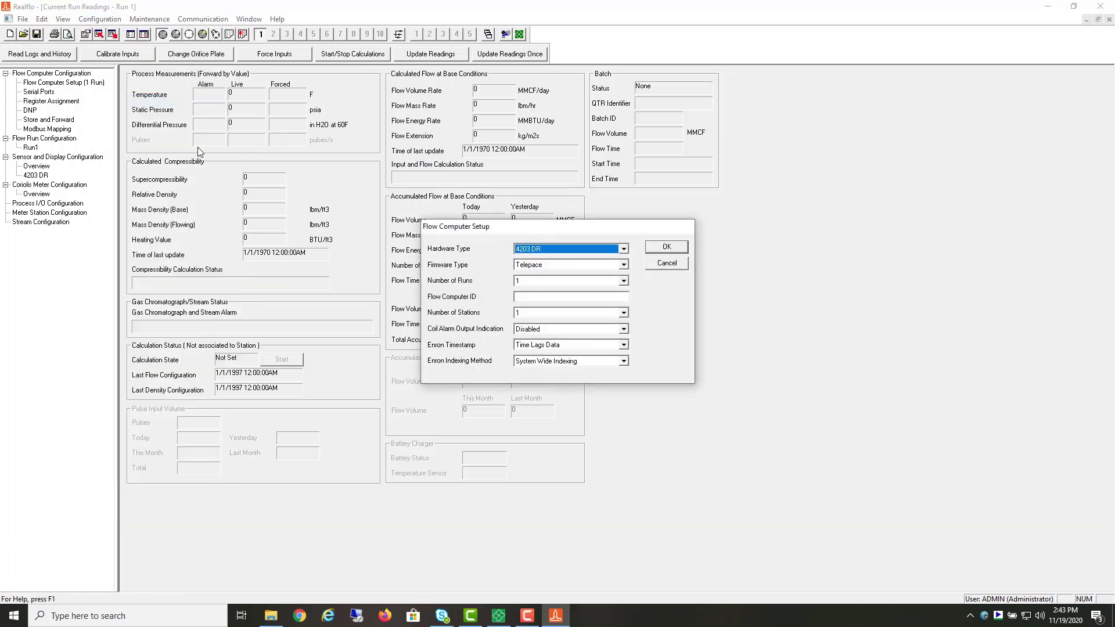
click(624, 249)
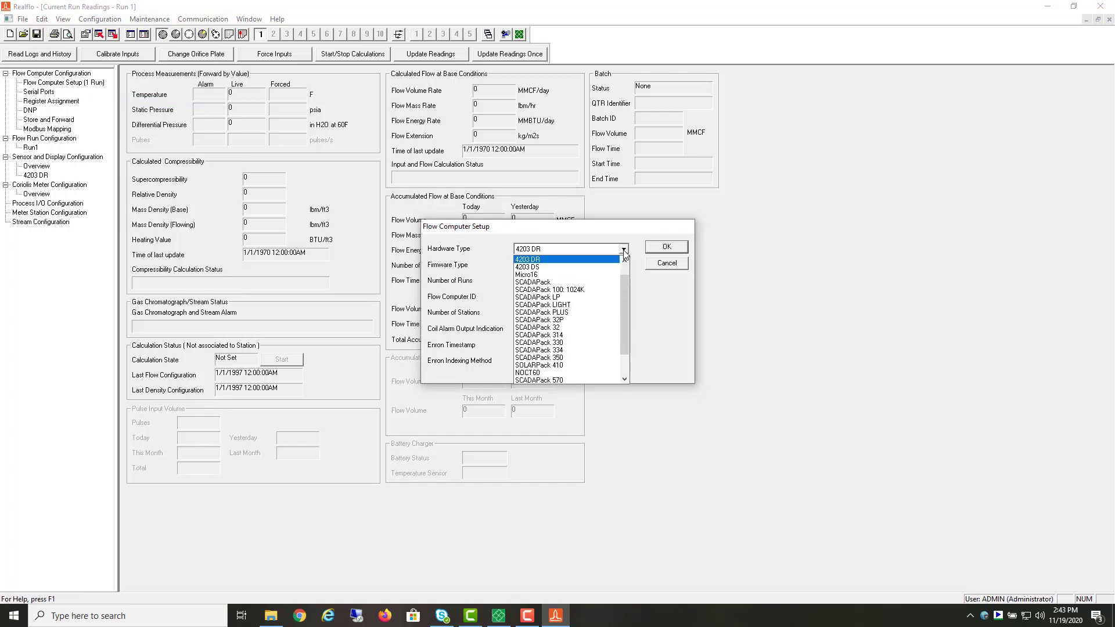
drag(623, 326, 626, 365)
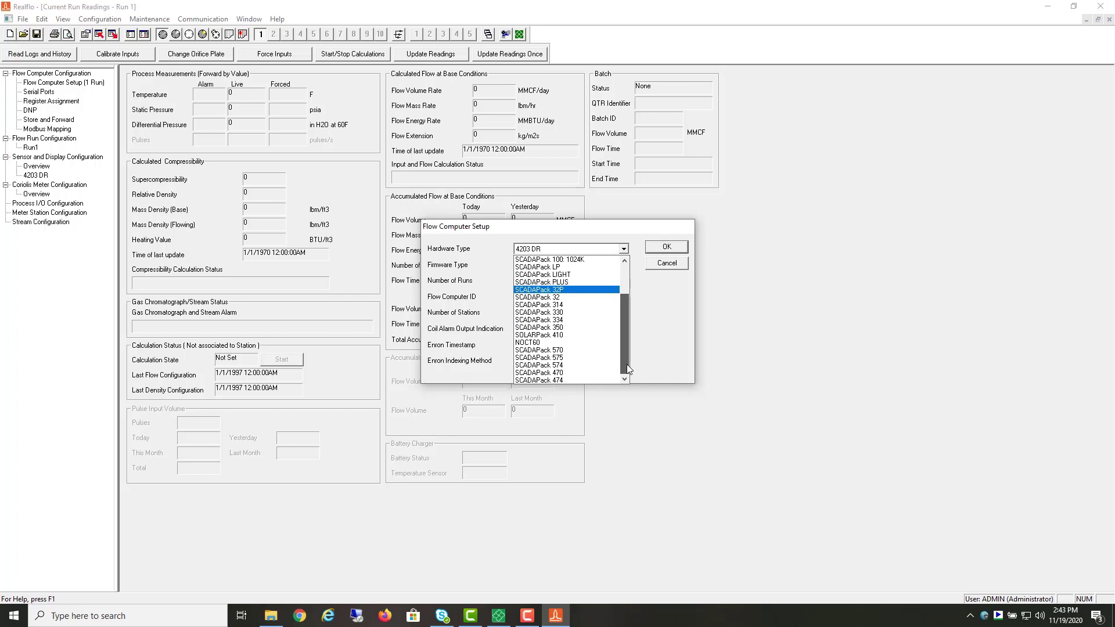
click(569, 376)
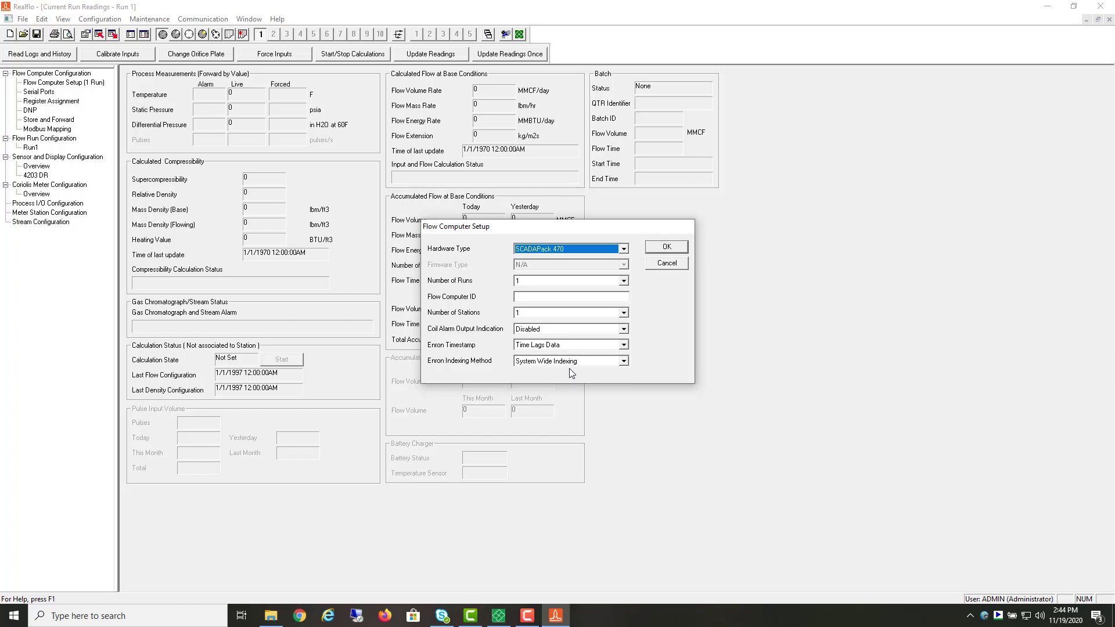
click(532, 298)
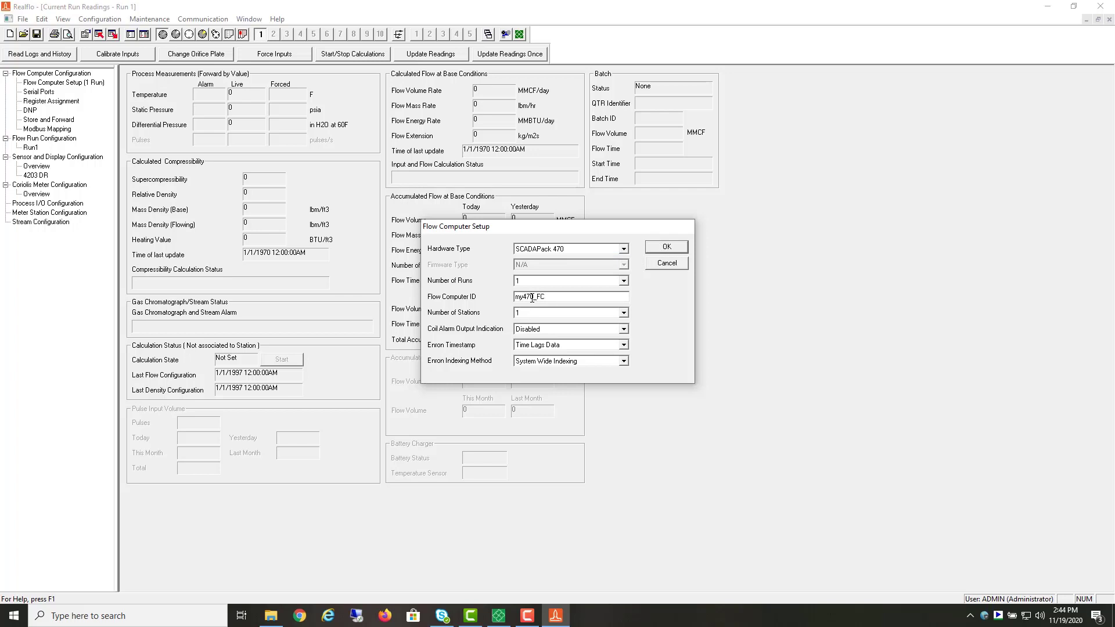
click(667, 247)
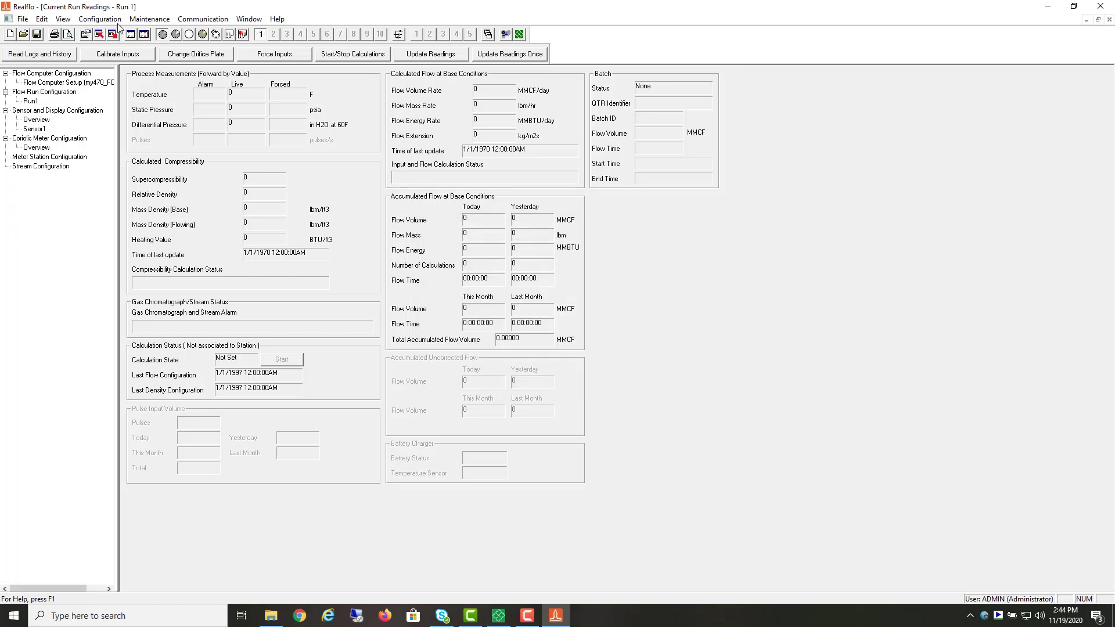
Attempt to initialize the flow computer and dismiss the communication port error
click(104, 19)
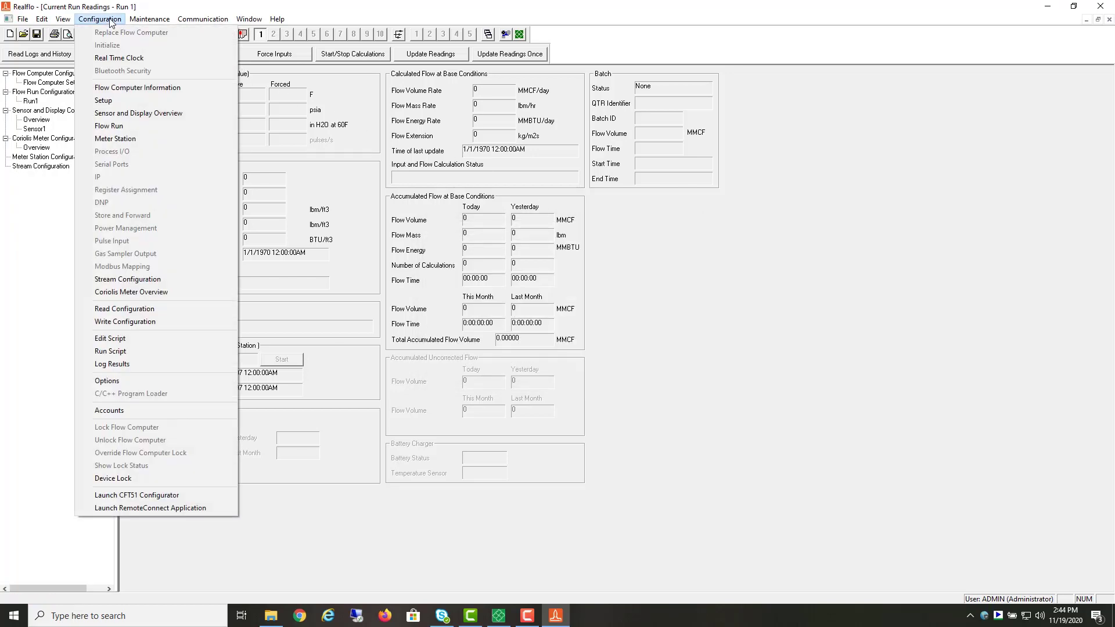
click(109, 87)
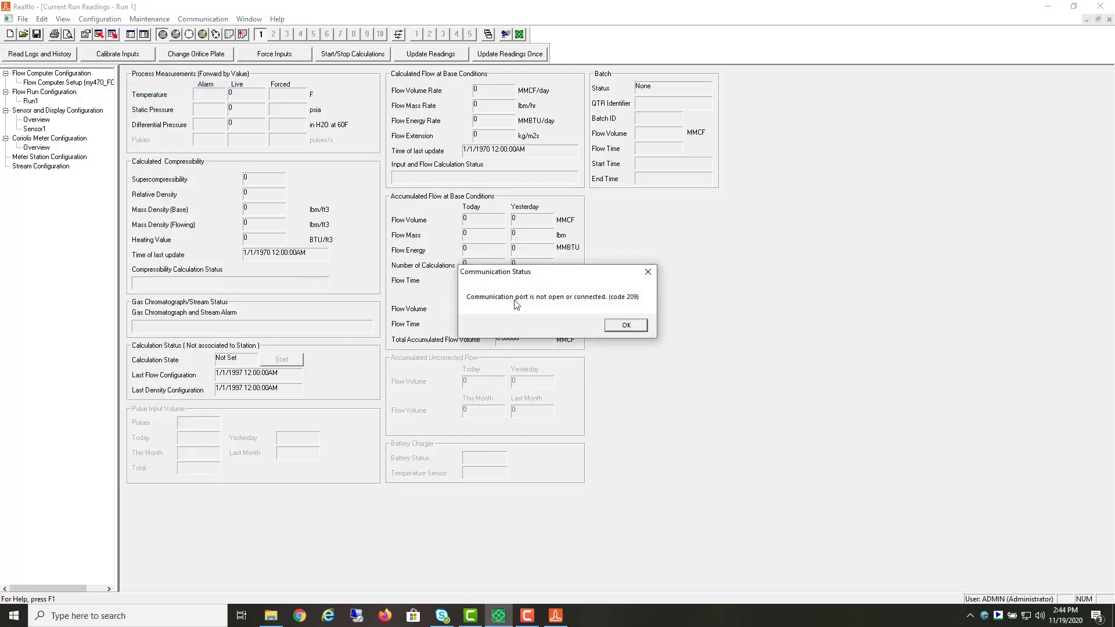
click(625, 326)
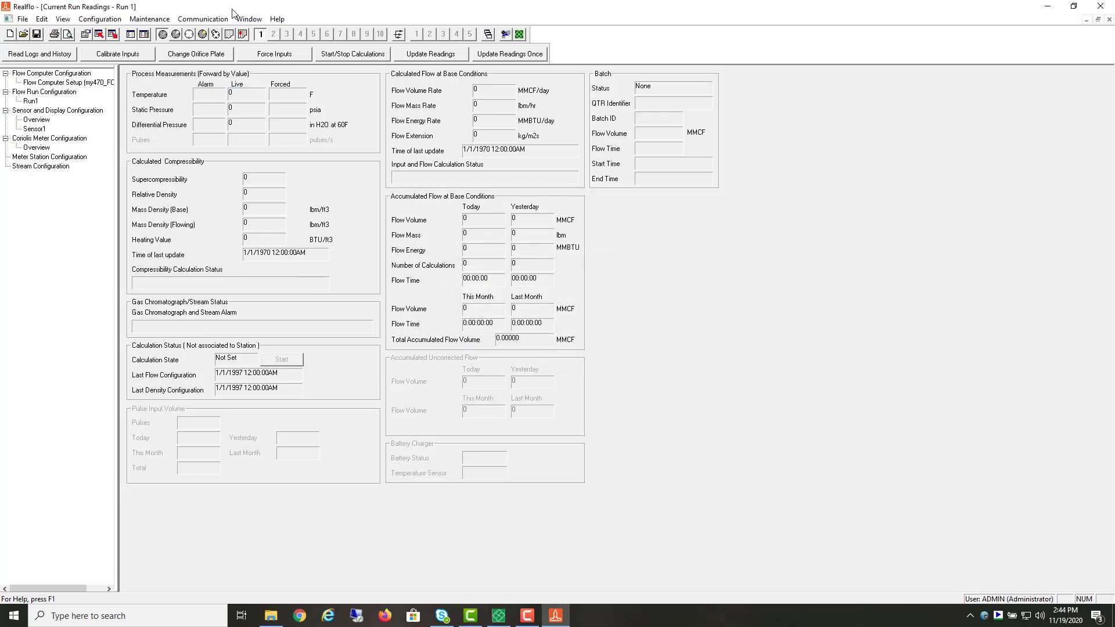
Set PC communication to Modbus/TCP with IP address 10.2.3.4 on TCP port 502
click(215, 20)
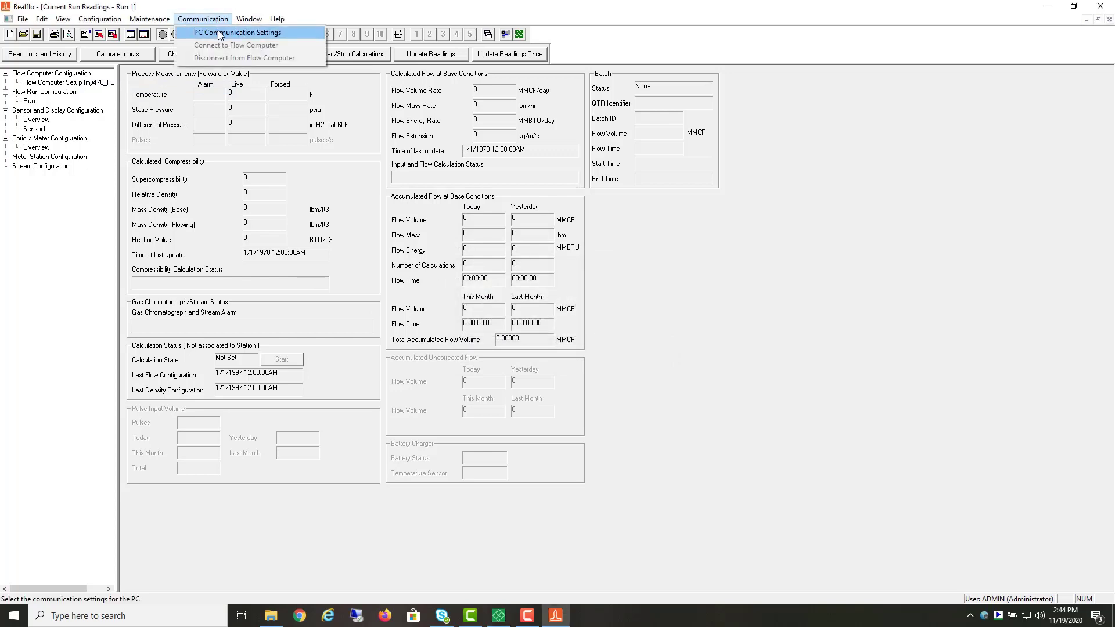
click(220, 34)
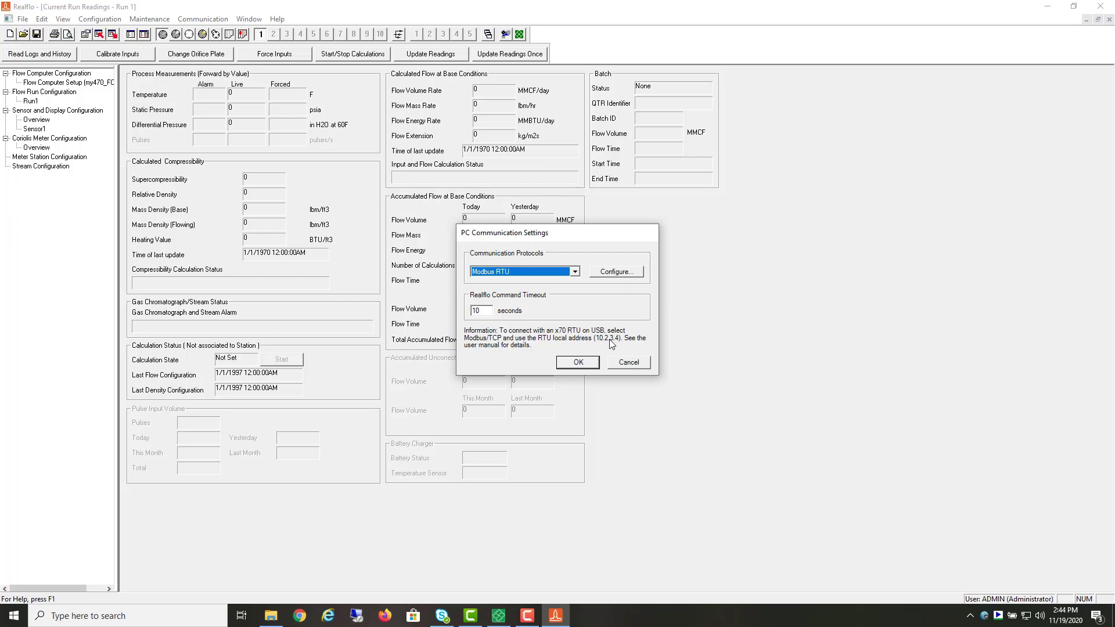
click(575, 272)
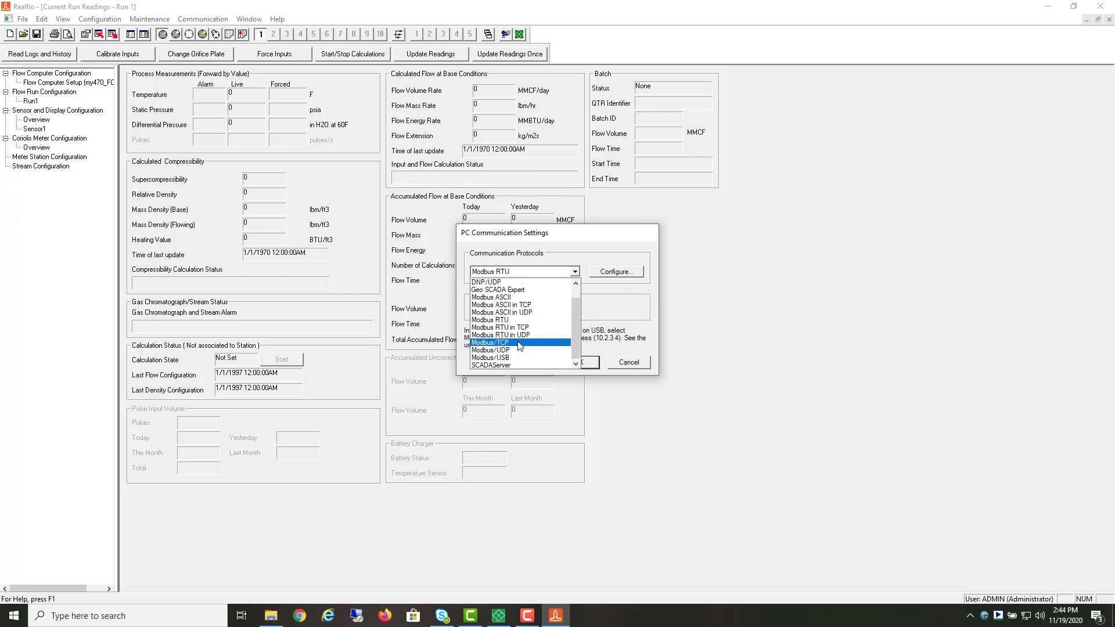
click(520, 343)
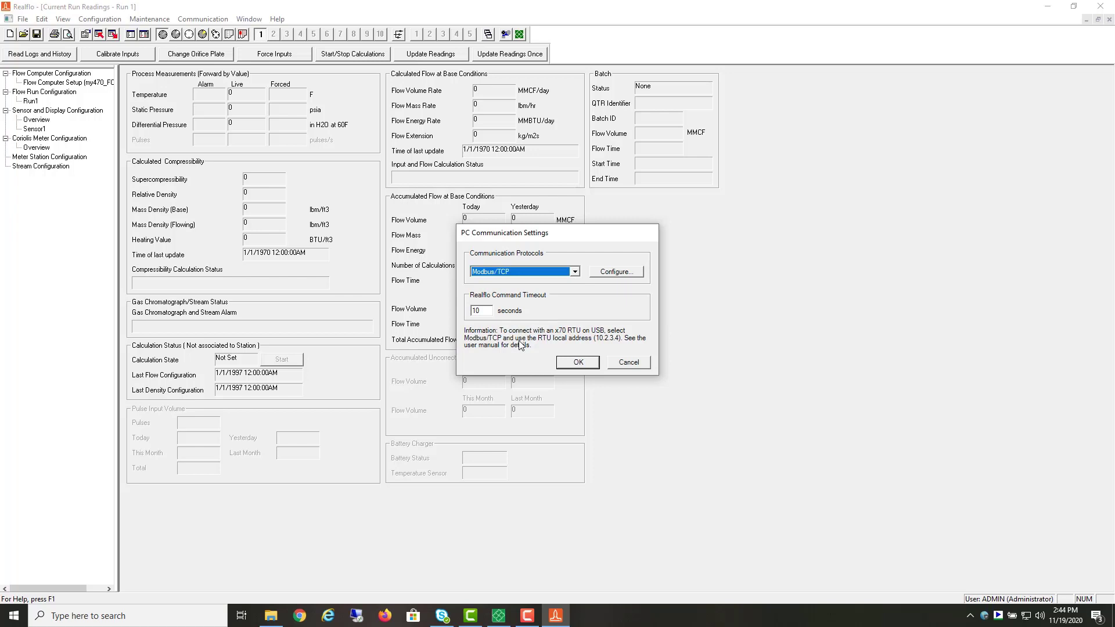
click(632, 276)
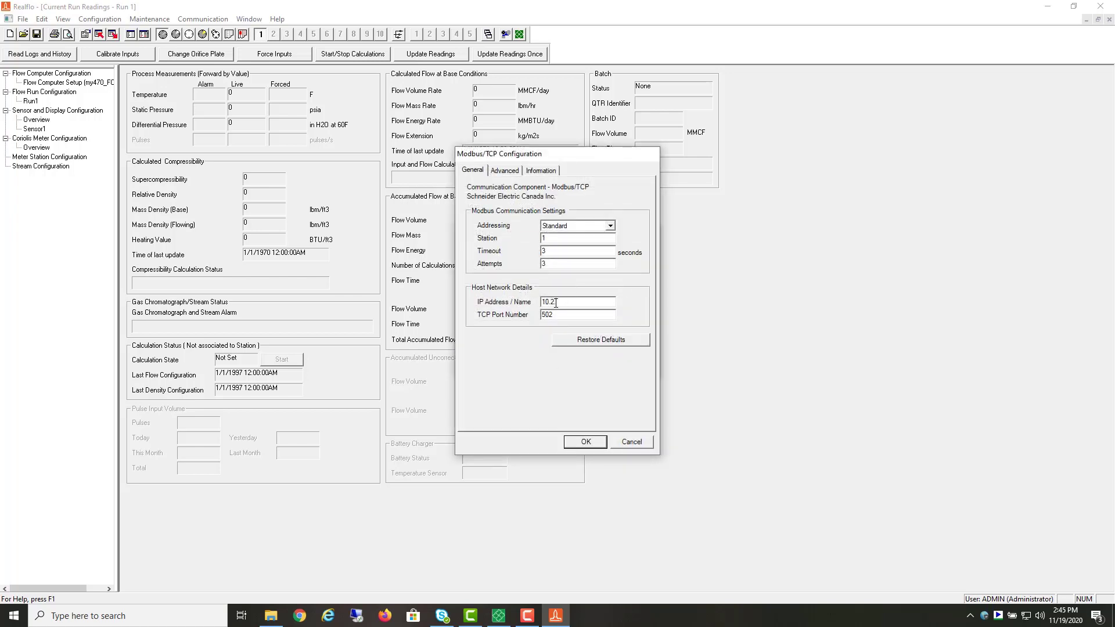
click(586, 443)
click(580, 363)
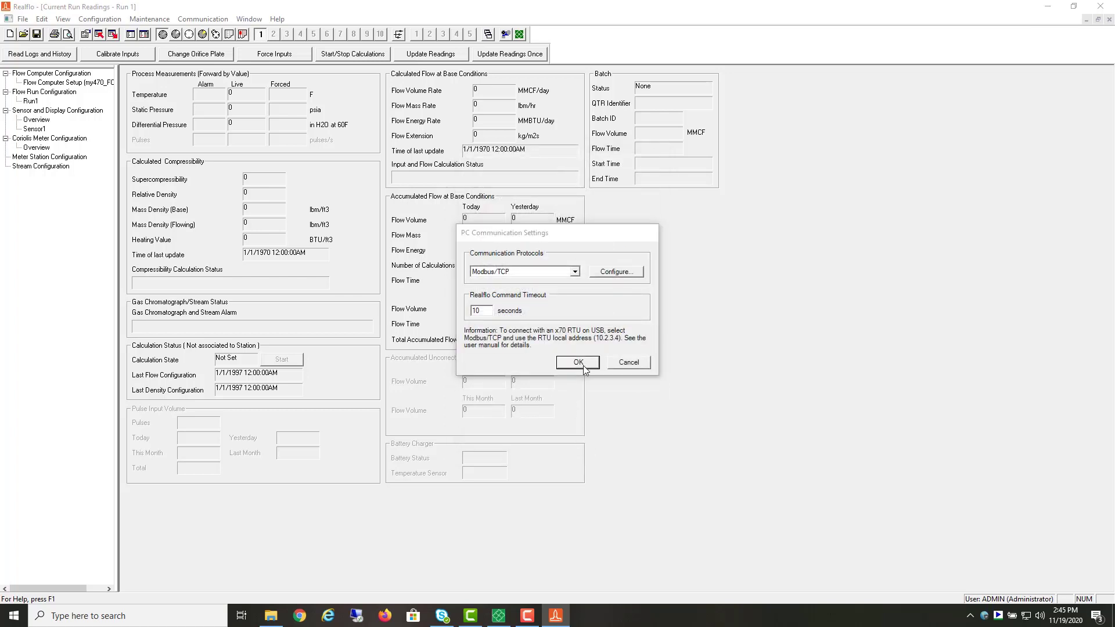
click(100, 19)
click(123, 88)
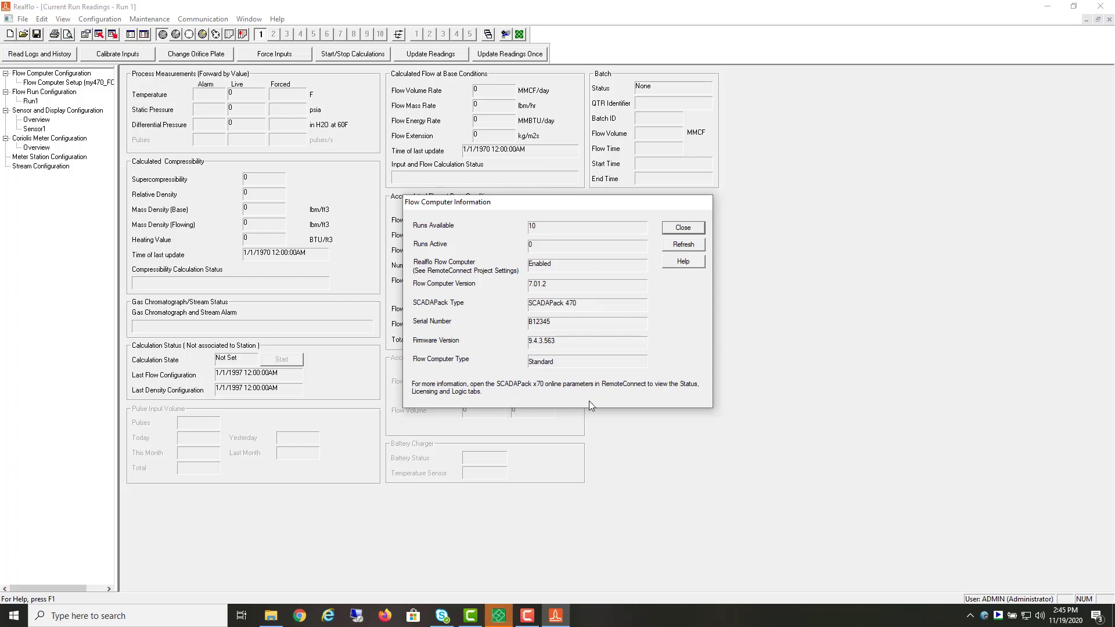
click(682, 226)
Search serial port COM1 from the sensor overview and assign the address-99 sensor as Sensor1
click(97, 21)
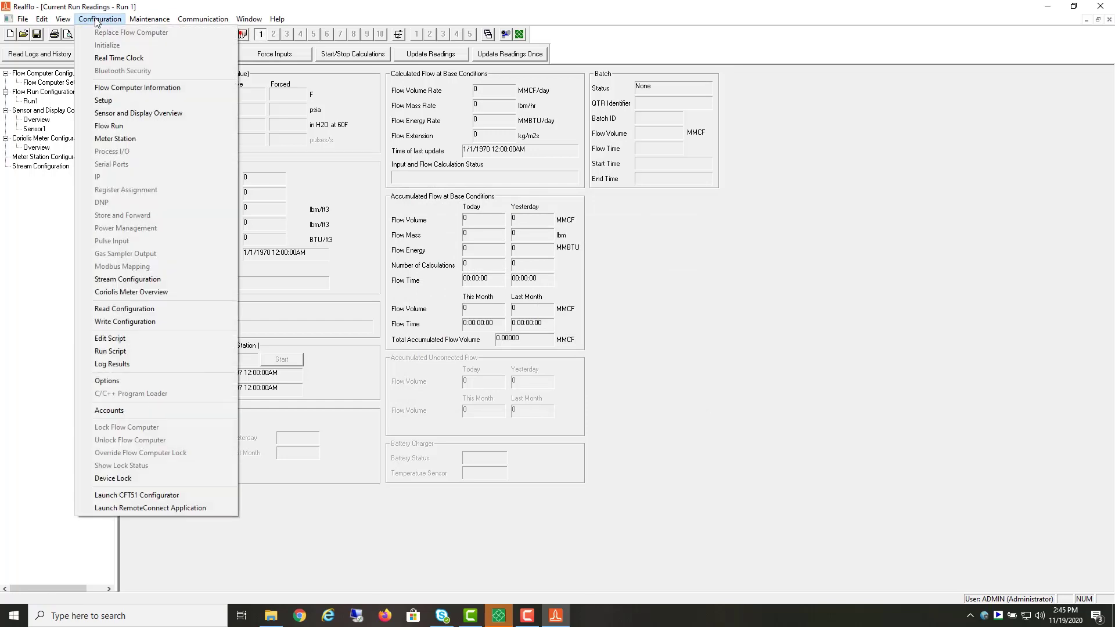
click(107, 114)
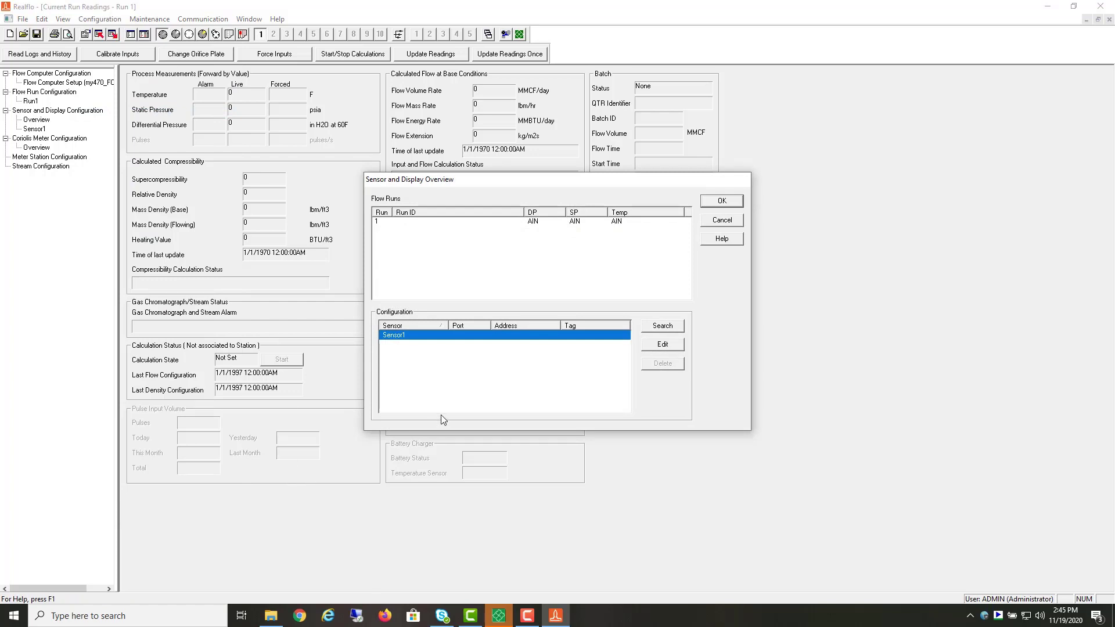
click(653, 328)
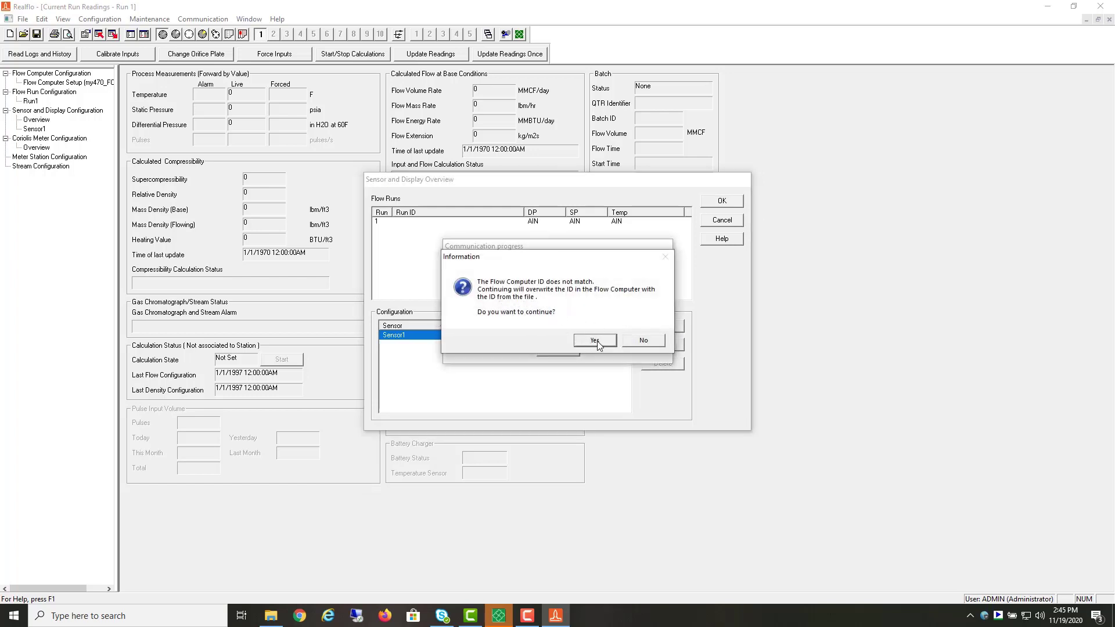
click(596, 342)
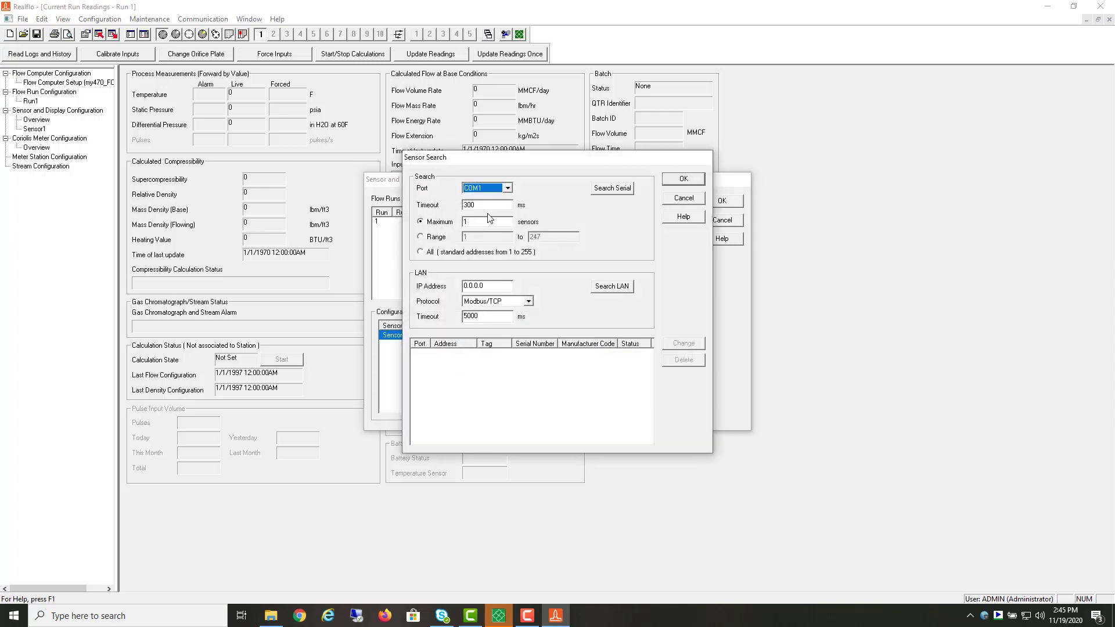
click(613, 191)
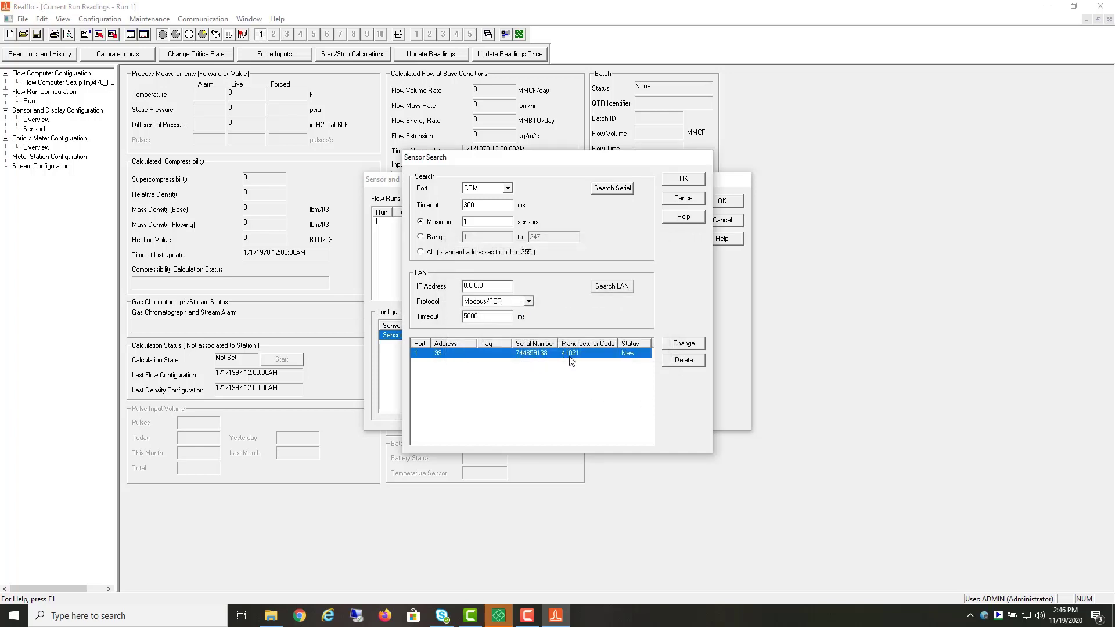
click(685, 179)
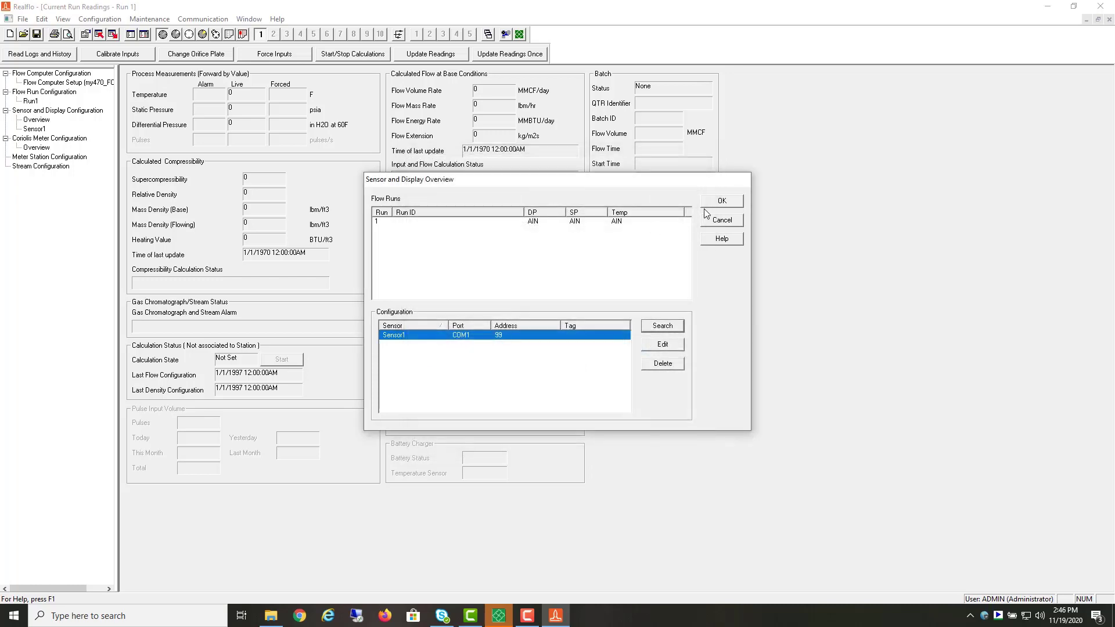
click(726, 200)
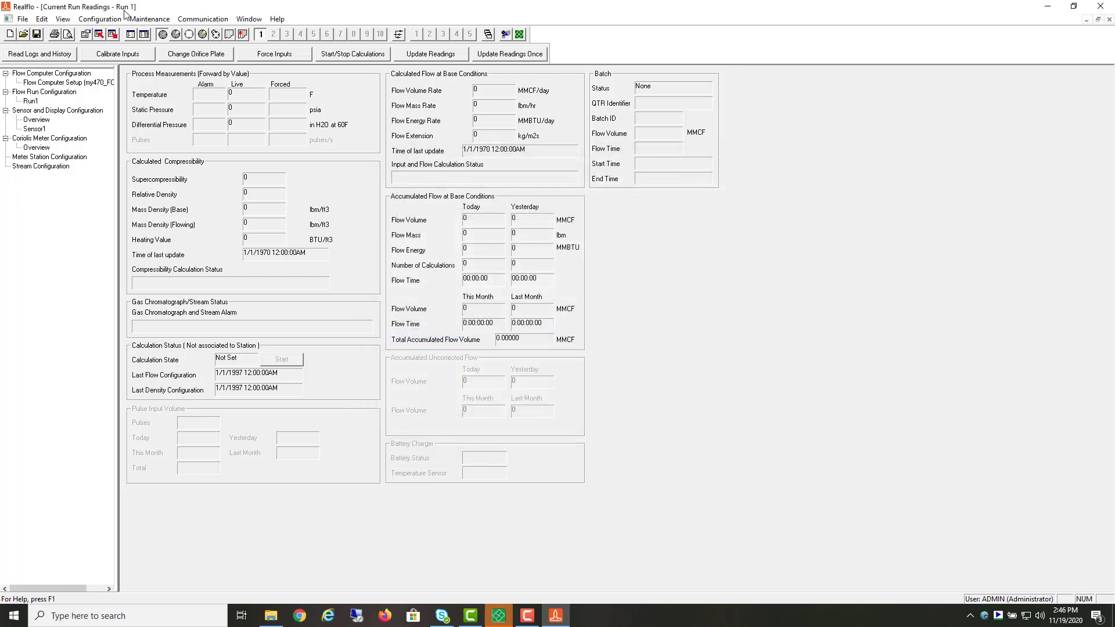
Open the Flow Run configuration for run 1 and enter Run ID ID001
click(100, 18)
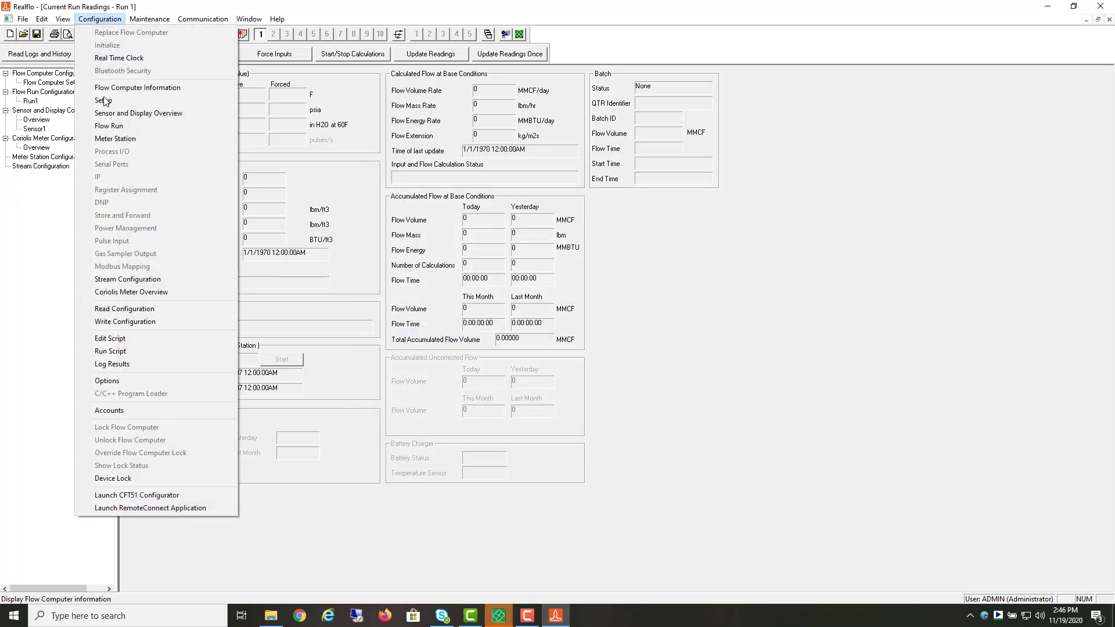
click(107, 126)
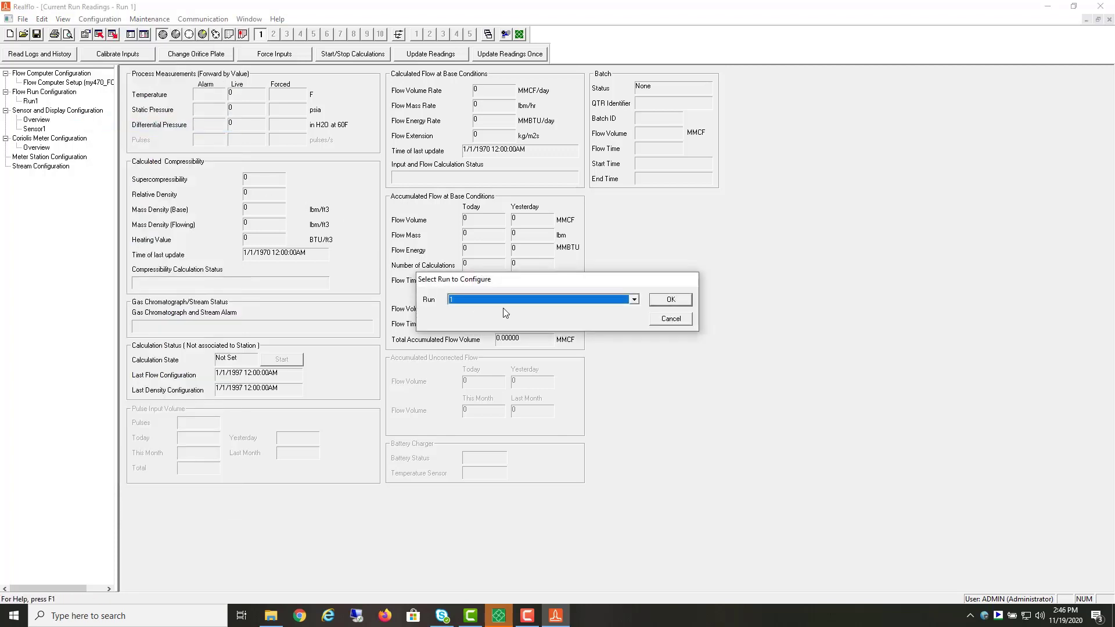
click(670, 301)
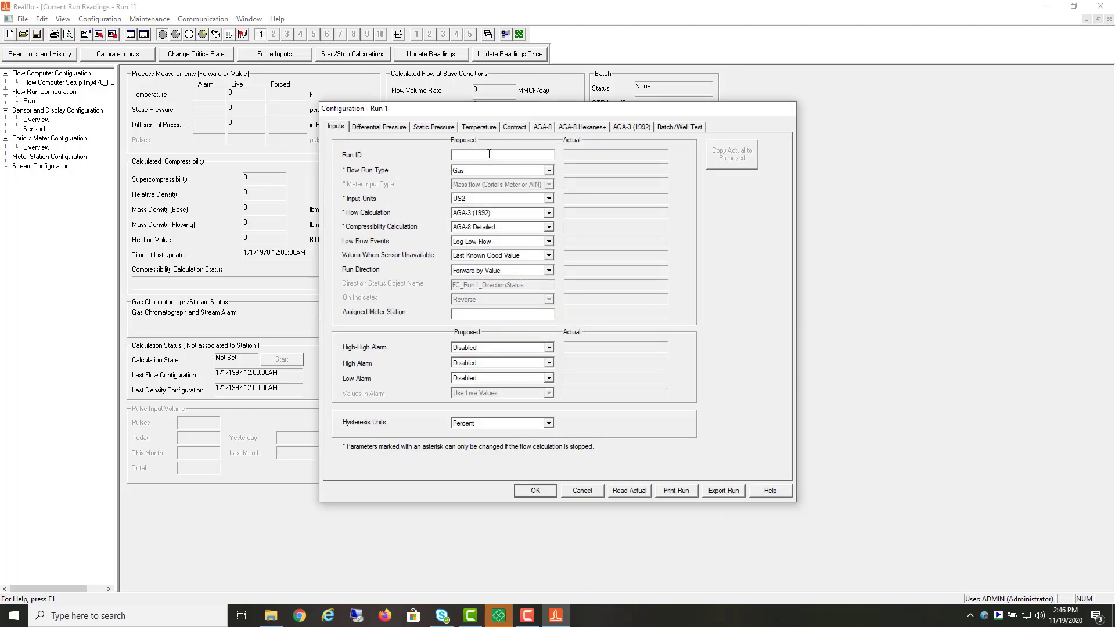
text(ID001)
key(Tab)
key(Tab)
Set the differential pressure, static pressure and temperature input types to Sensor1
click(370, 128)
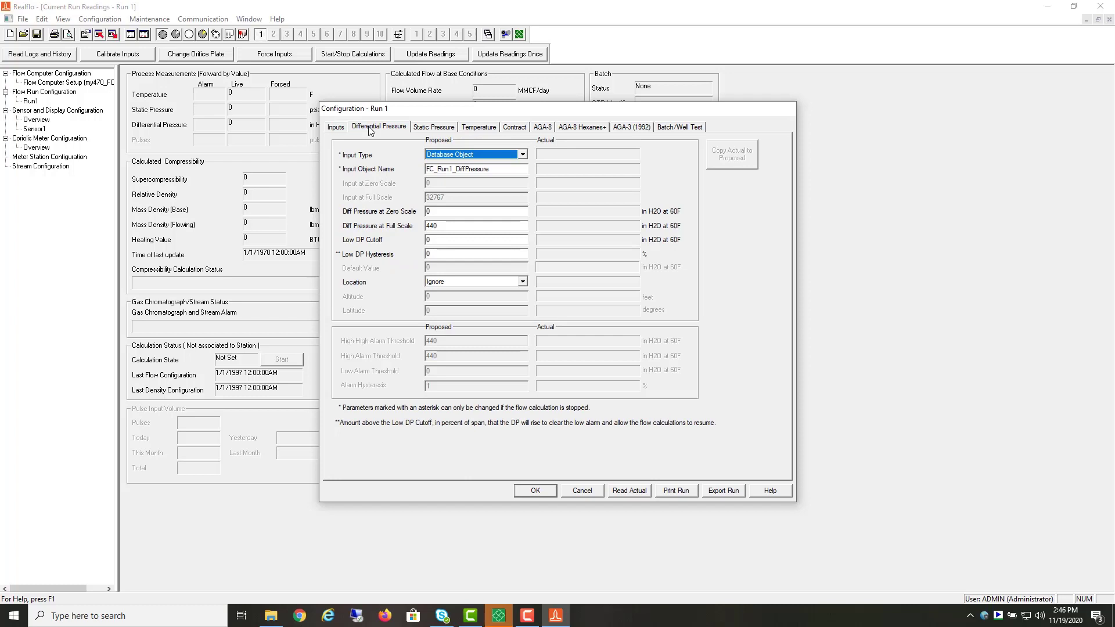
click(524, 155)
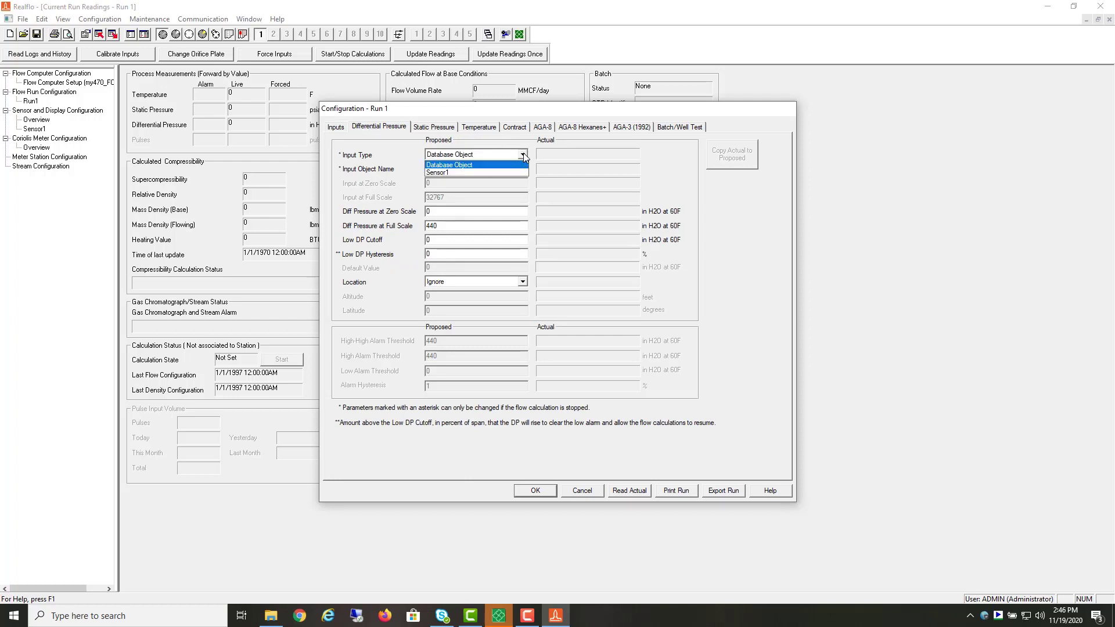
click(481, 174)
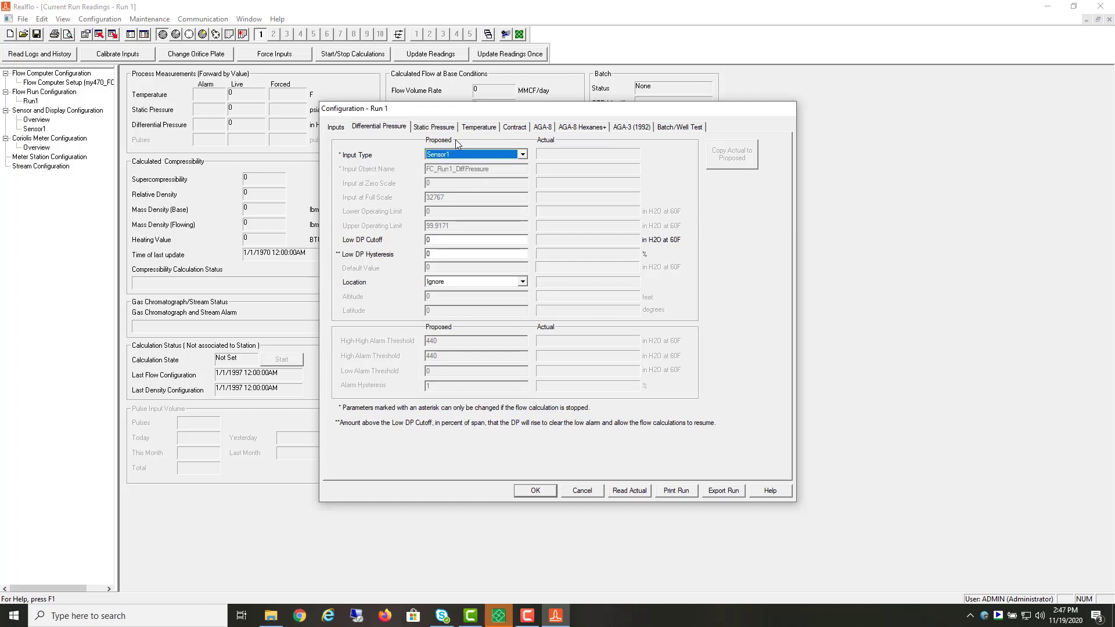
click(433, 128)
click(486, 157)
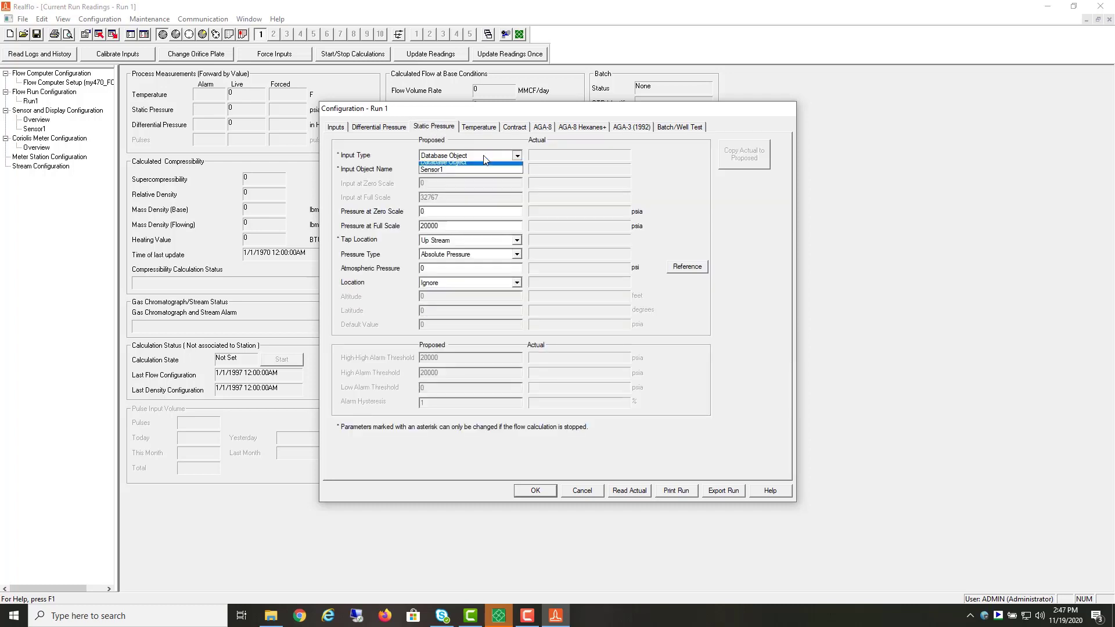
click(487, 173)
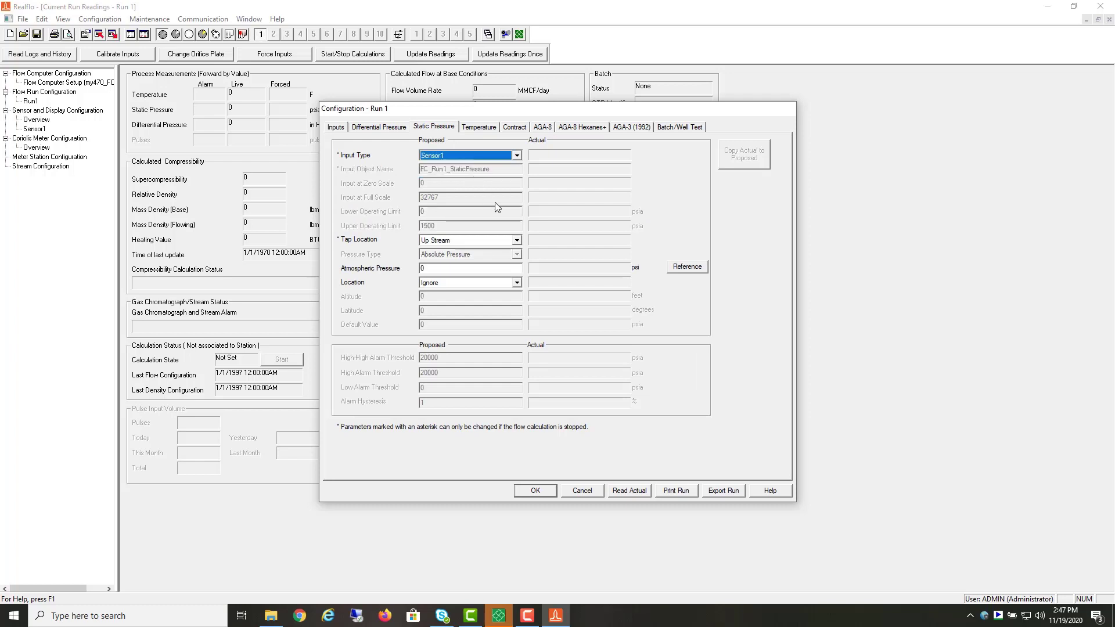
click(482, 128)
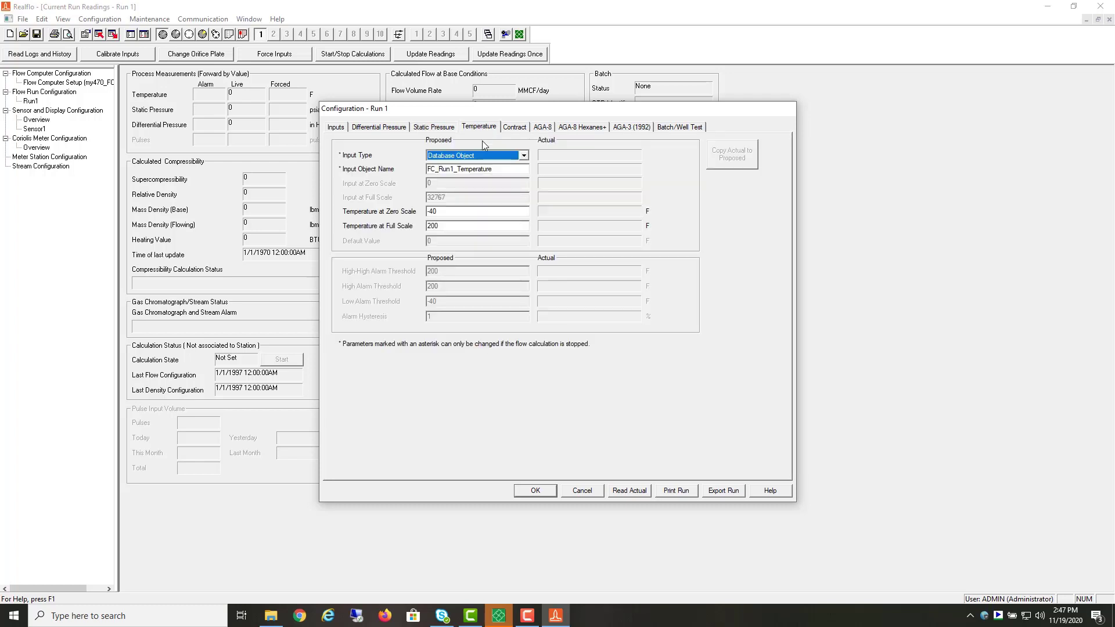
click(496, 155)
click(497, 173)
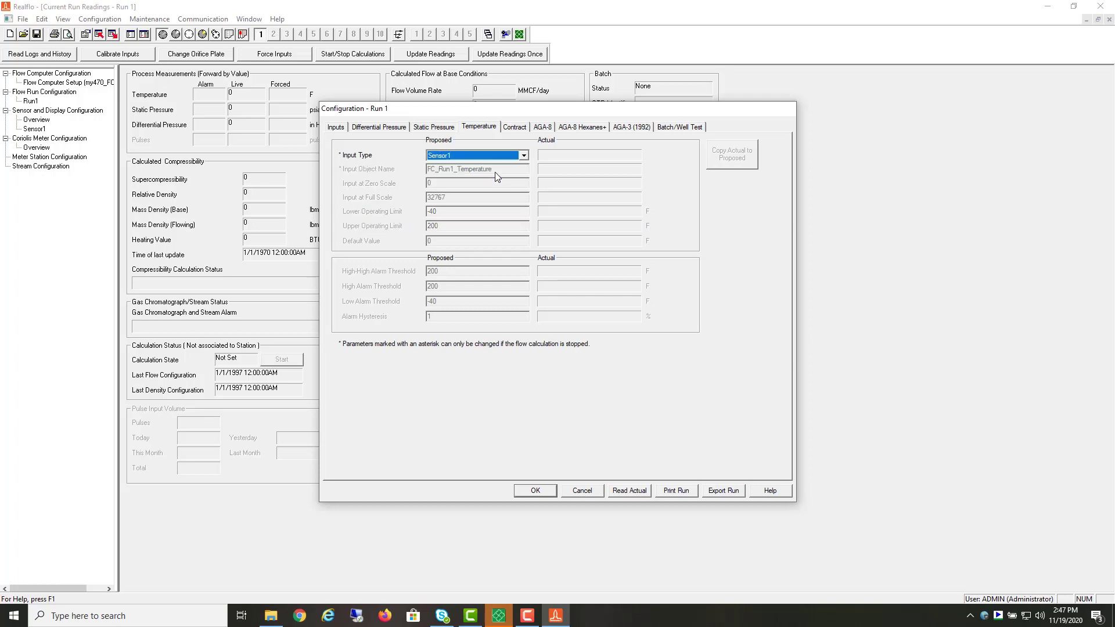
Apply the run 1 settings and write All Configuration to the flow computer
click(537, 494)
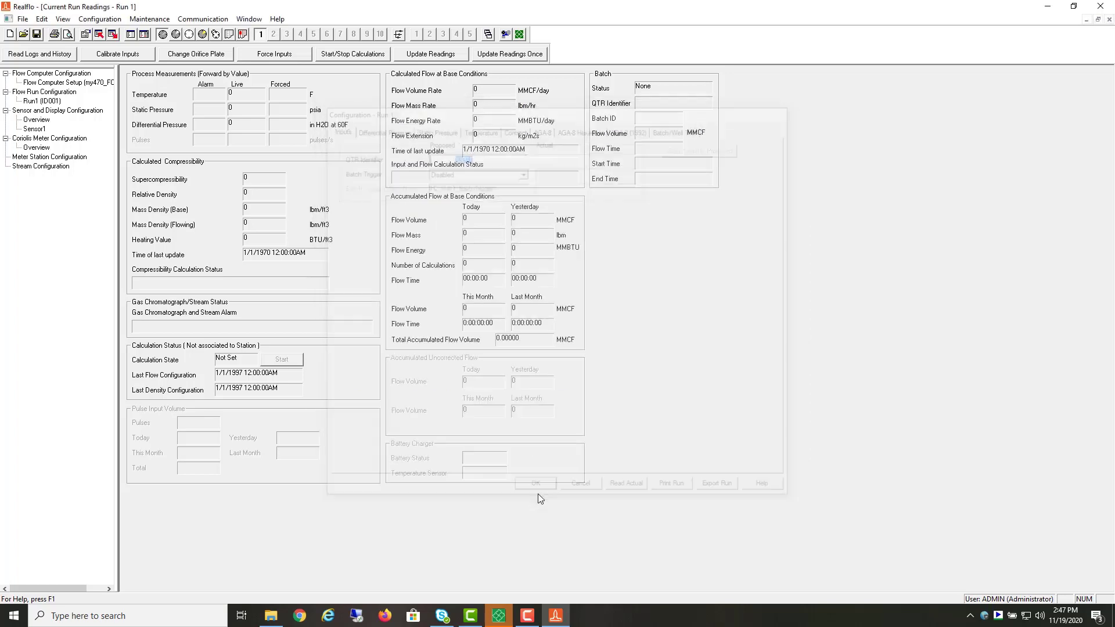
click(93, 18)
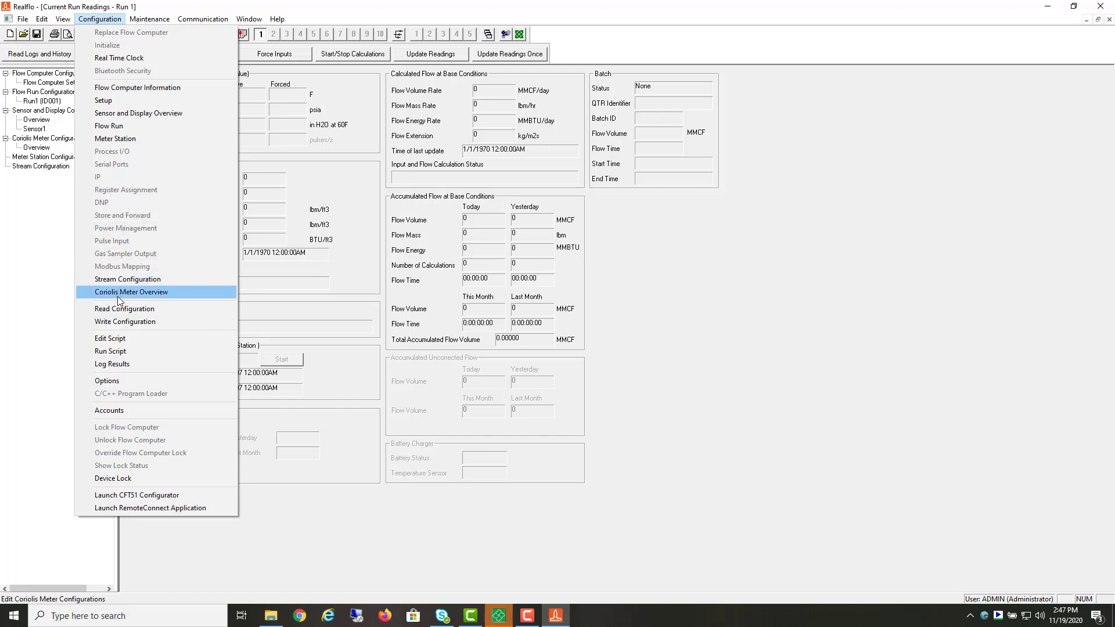
click(114, 323)
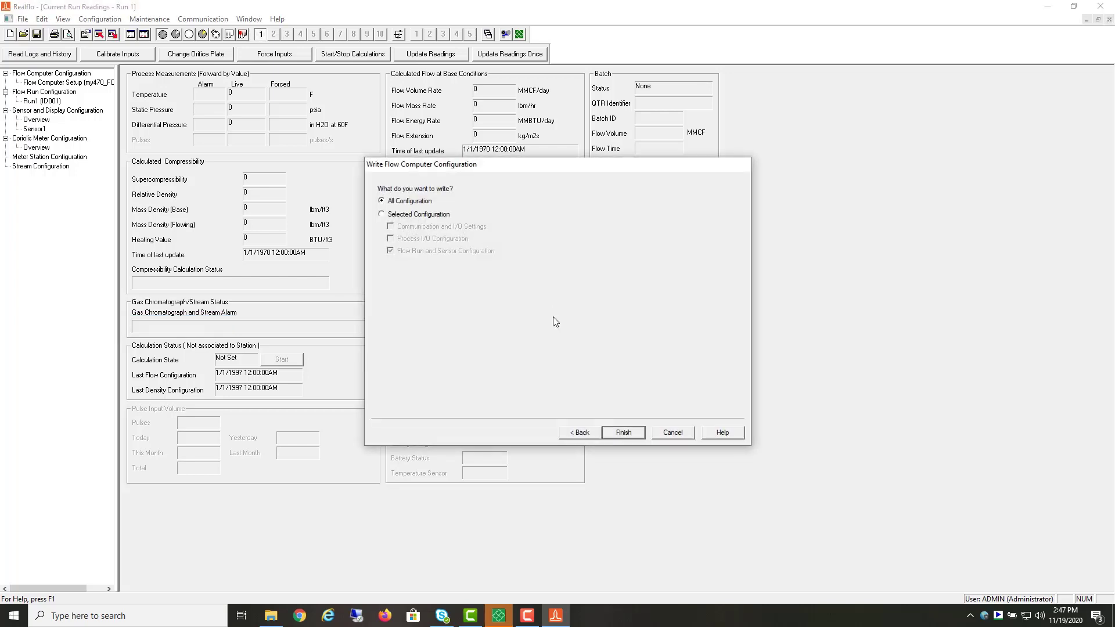
click(632, 434)
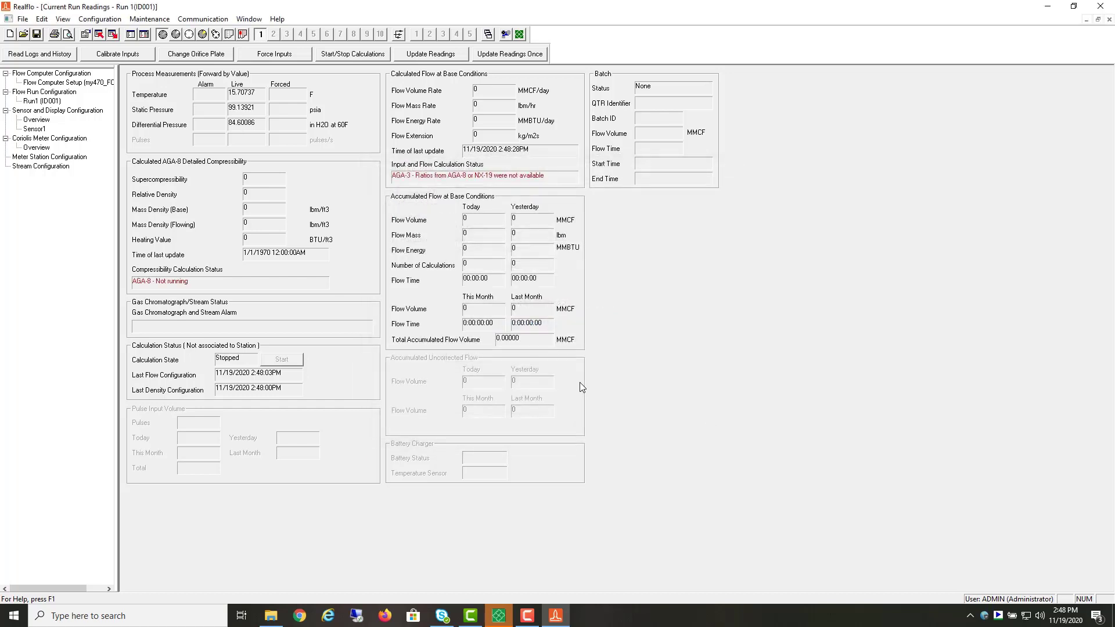
Turn on continuous Update Readings and save the project as sp470_v01.TFC
click(453, 57)
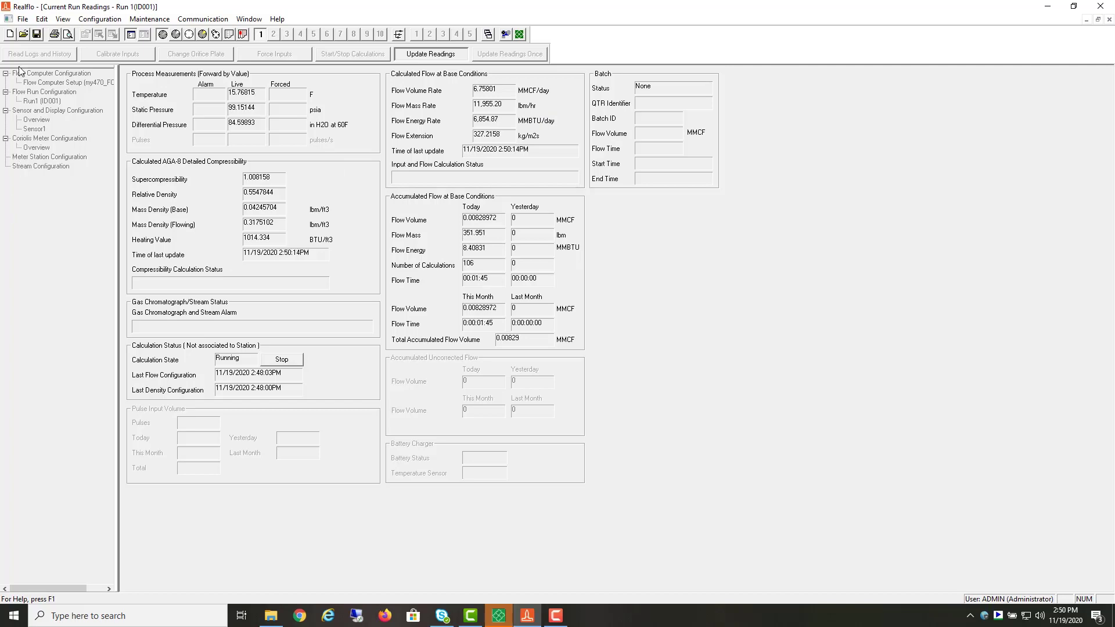
click(22, 19)
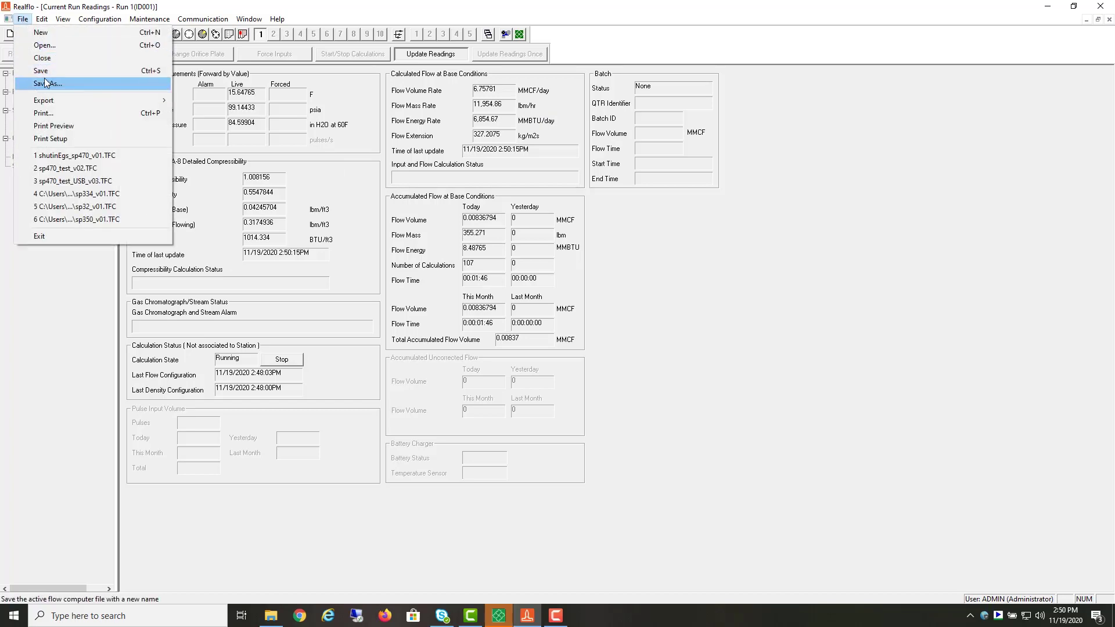
click(47, 84)
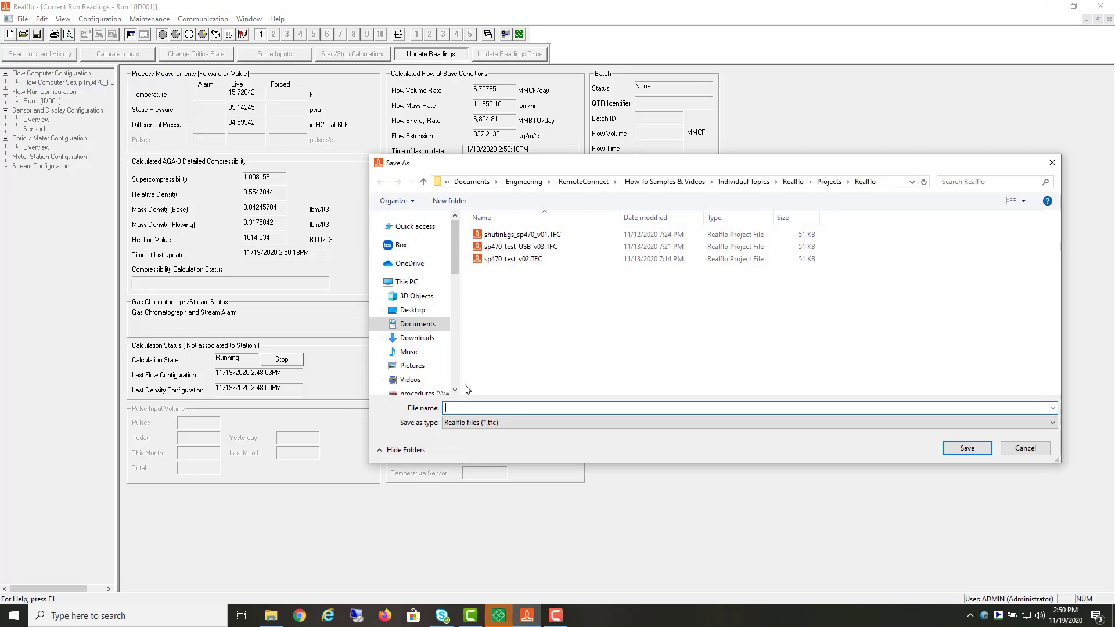
text(sp470_v01)
key(Return)
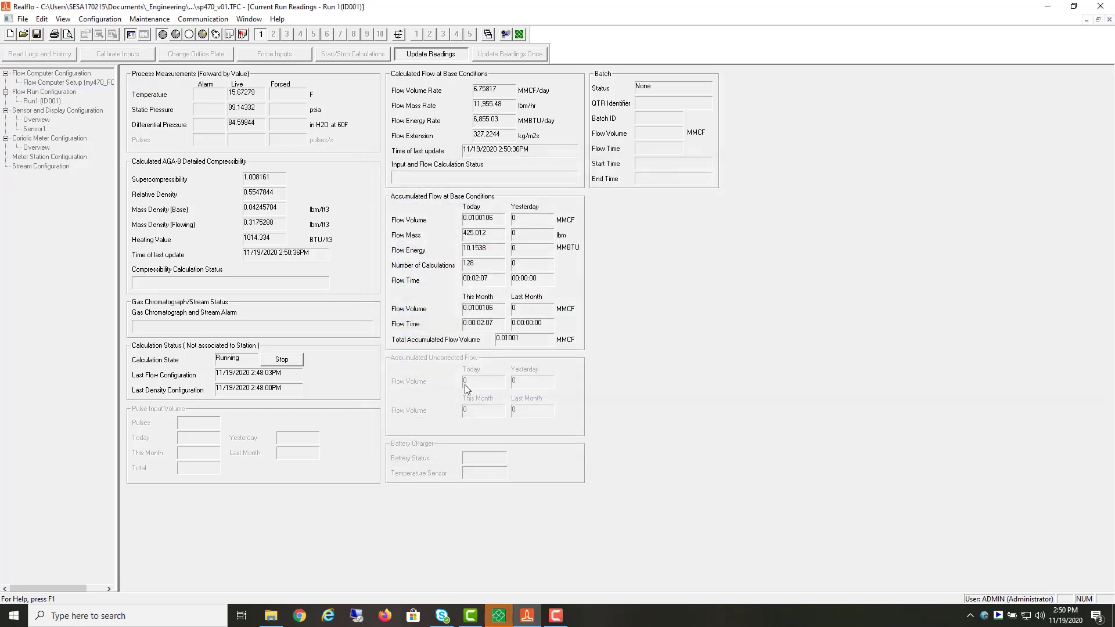